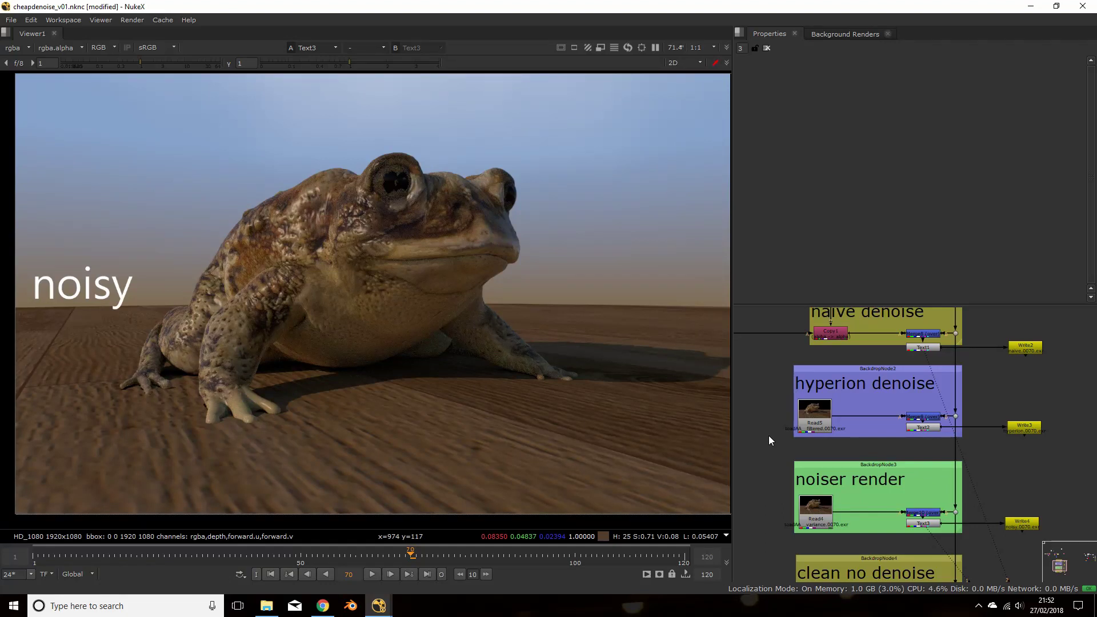
# Compare the full-frame noisy render with the naive denoise by alternating them in the viewer.
pyautogui.press('1')
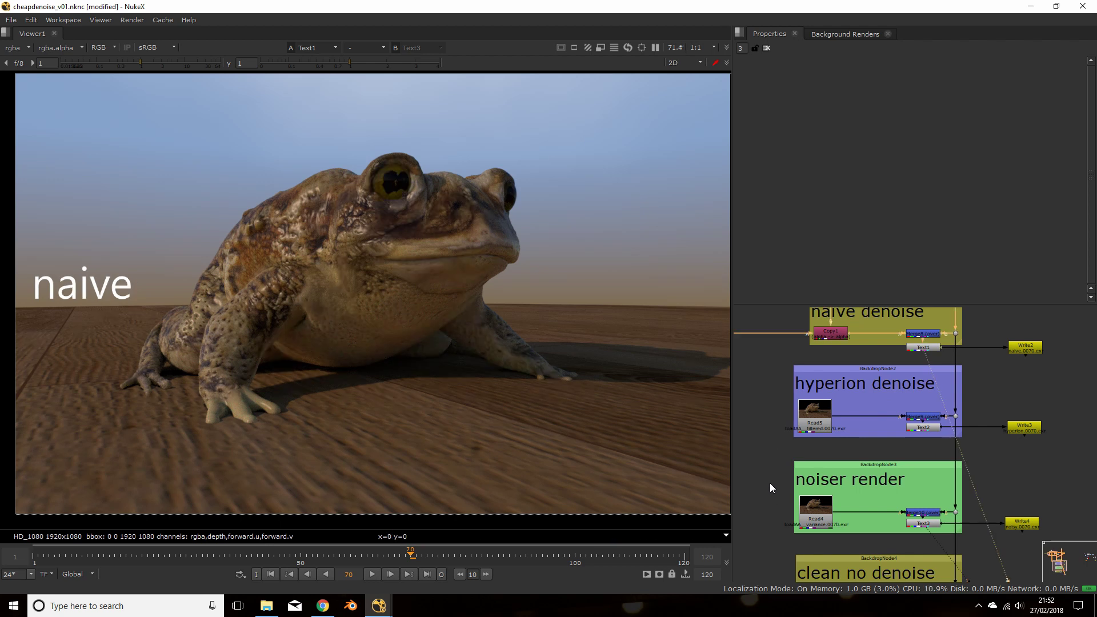
pyautogui.press('3')
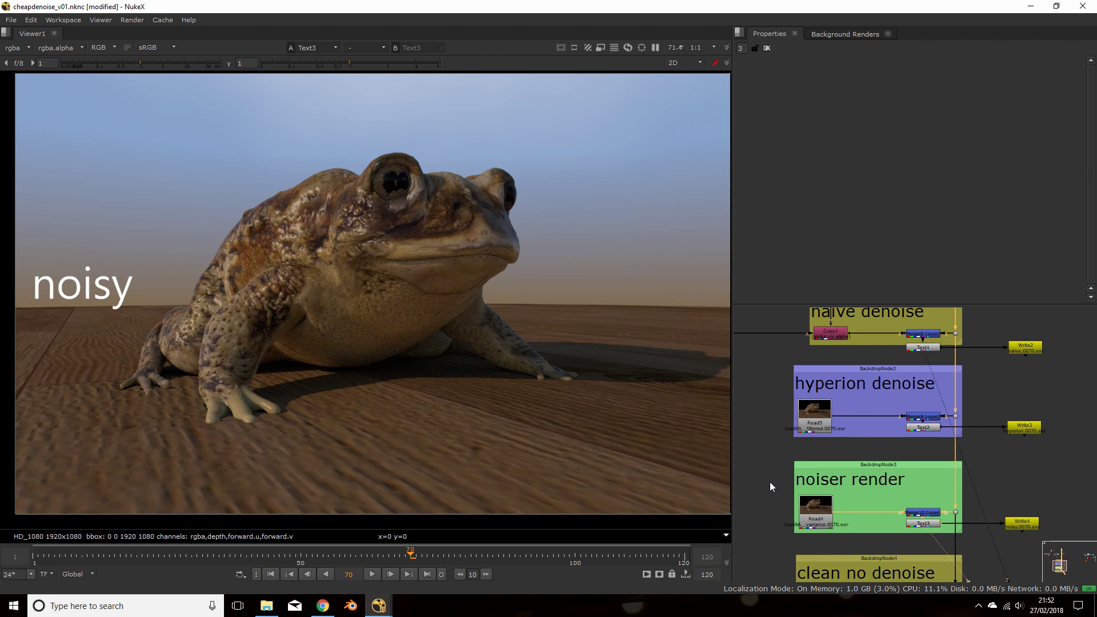
pyautogui.press('1')
pyautogui.press('3')
# Compare the noisy and naive versions up close on the toad's front leg and skin.
pyautogui.moveTo(267, 320); pyautogui.dragTo(386, 310, button='middle')
pyautogui.scroll(4, 450, 310)
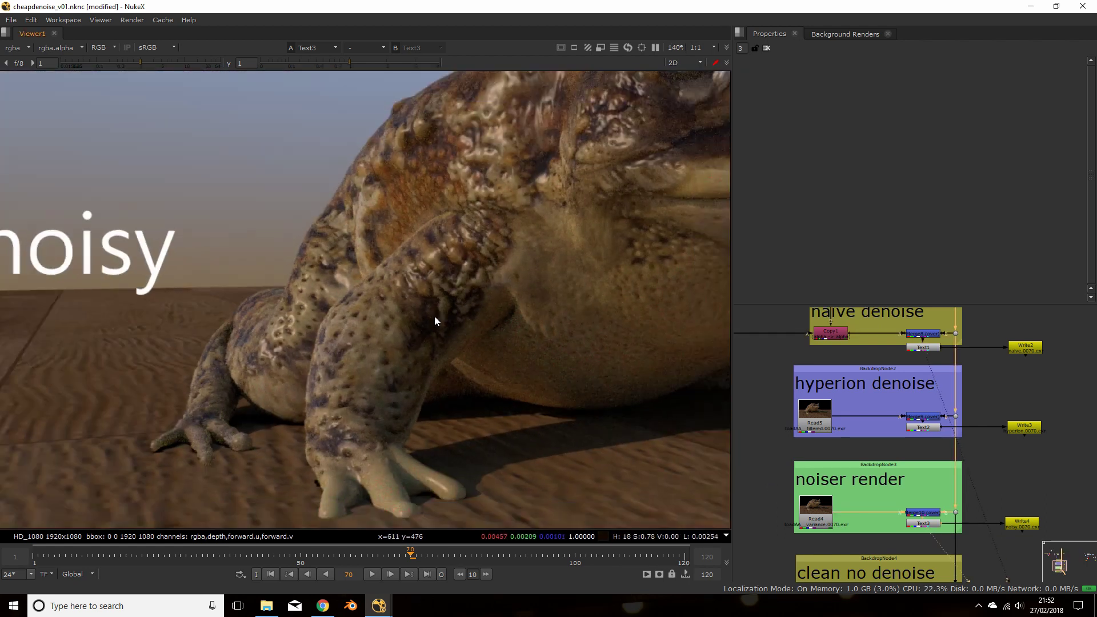
pyautogui.scroll(-2, 456, 311)
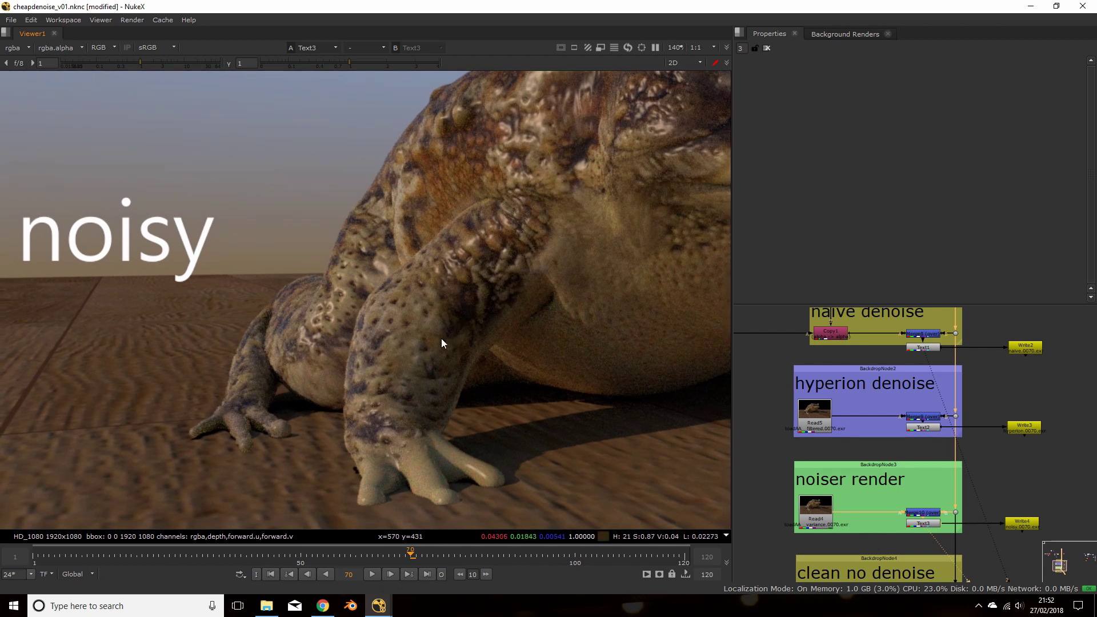
pyautogui.press('1')
pyautogui.press('3')
pyautogui.press('1')
pyautogui.press('3')
pyautogui.press('1')
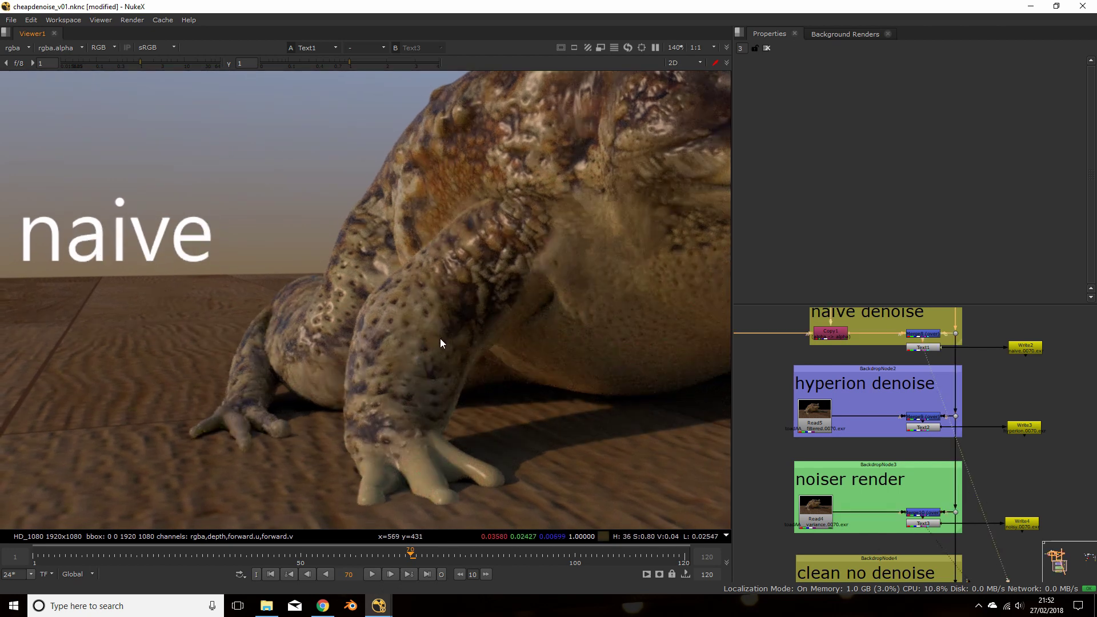
pyautogui.press('3')
pyautogui.press('1')
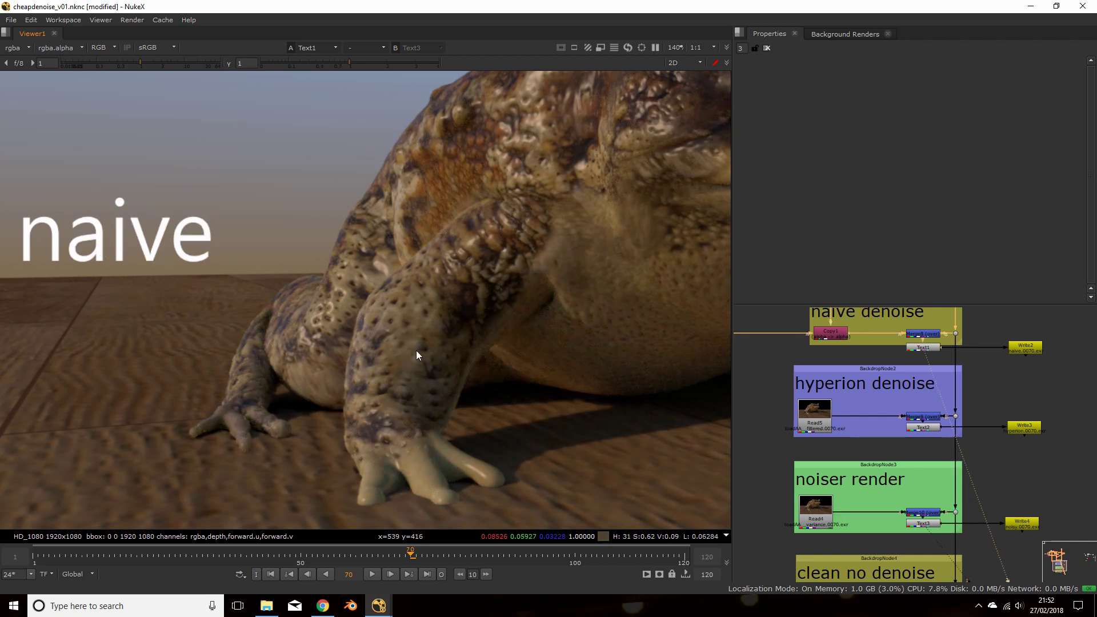
pyautogui.press('3')
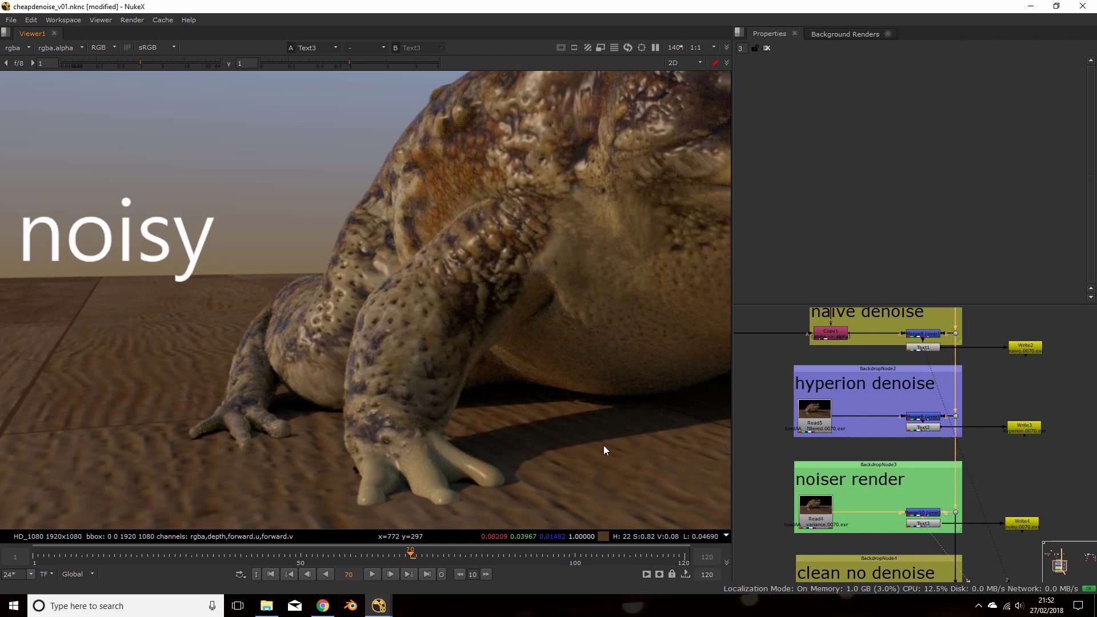
# Compare the noisy and naive versions on the wooden floor and shadow around the toad's feet.
pyautogui.press('1')
pyautogui.press('3')
pyautogui.press('1')
pyautogui.press('3')
pyautogui.press('1')
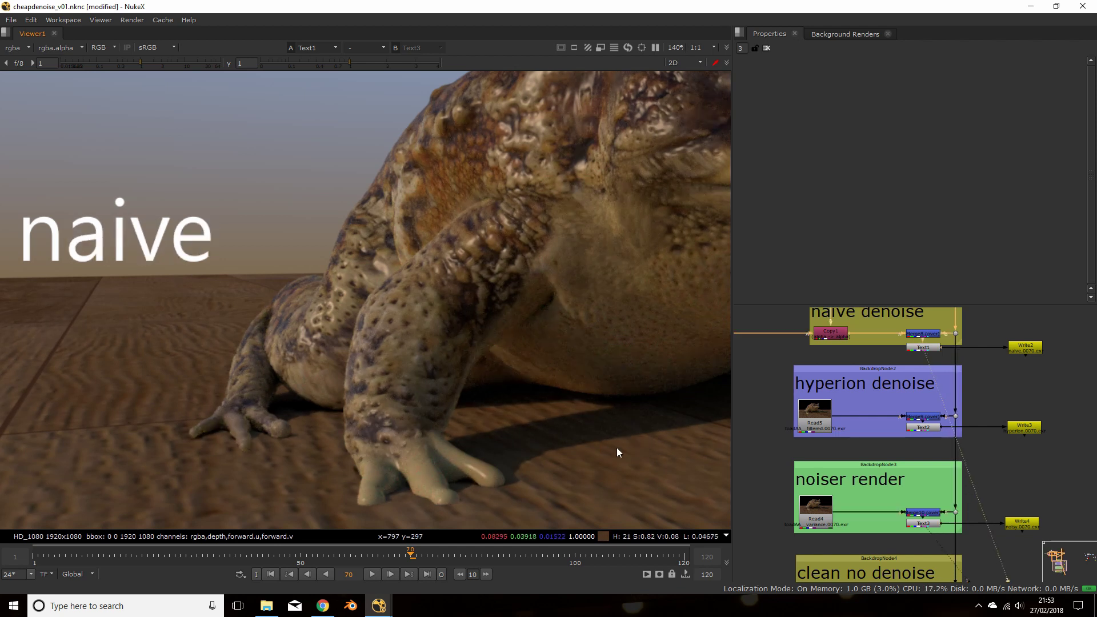
pyautogui.press('3')
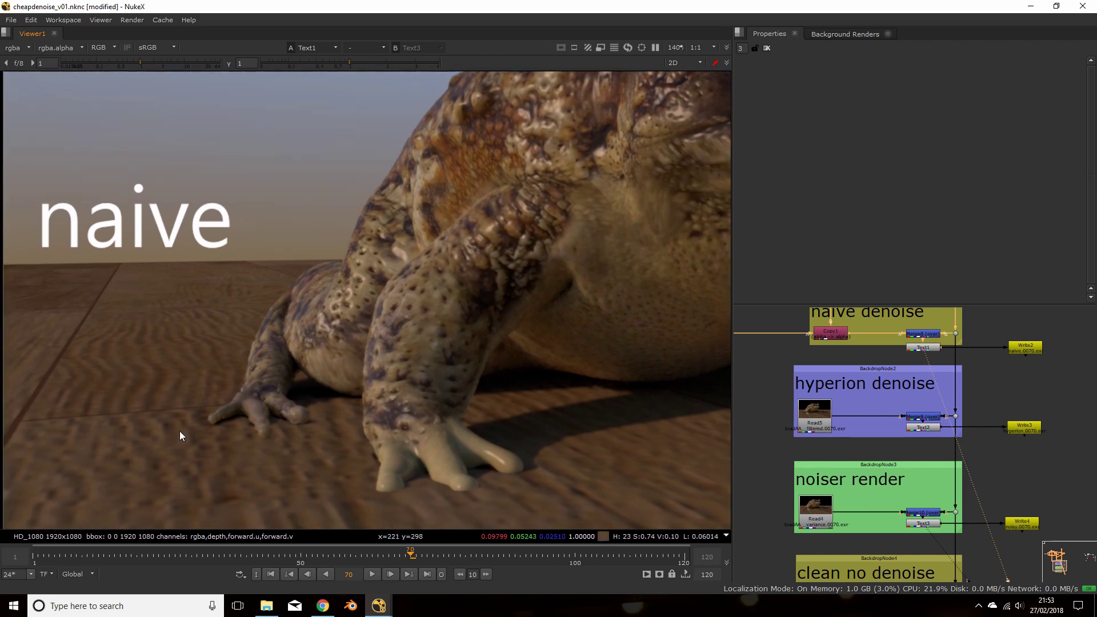
pyautogui.press('1')
pyautogui.press('3')
pyautogui.press('1')
pyautogui.press('3')
pyautogui.press('1')
pyautogui.press('3')
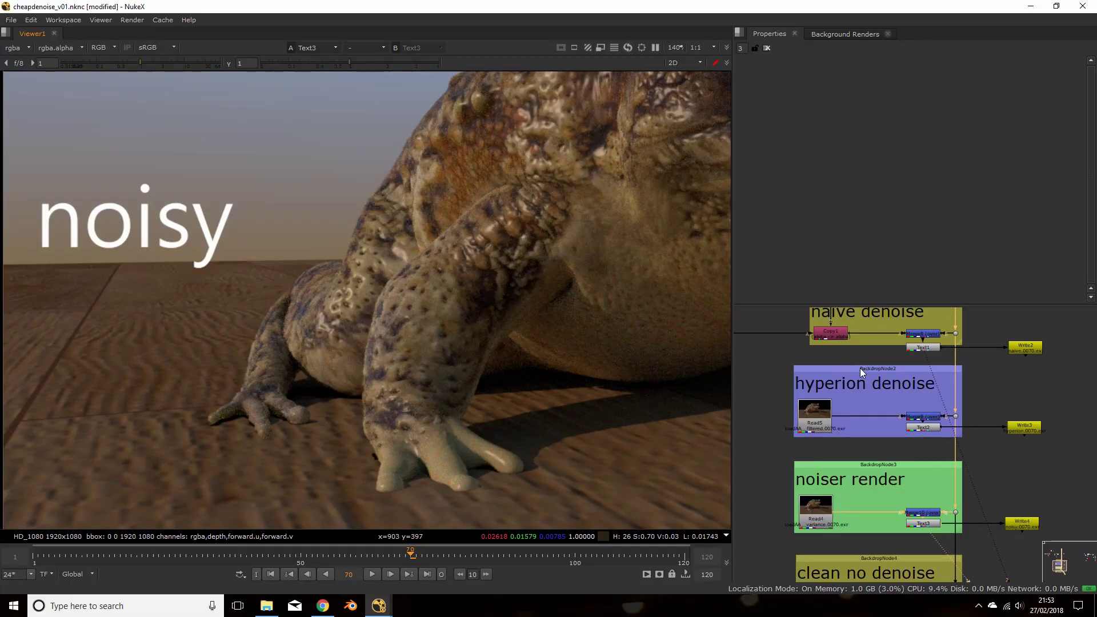
# Display the source render node Read6, above the naive denoise section of the node graph, in the viewer.
pyautogui.scroll(-6, 849, 358)
pyautogui.moveTo(829, 424); pyautogui.dragTo(902, 425, button='middle')
pyautogui.scroll(2, 898, 422)
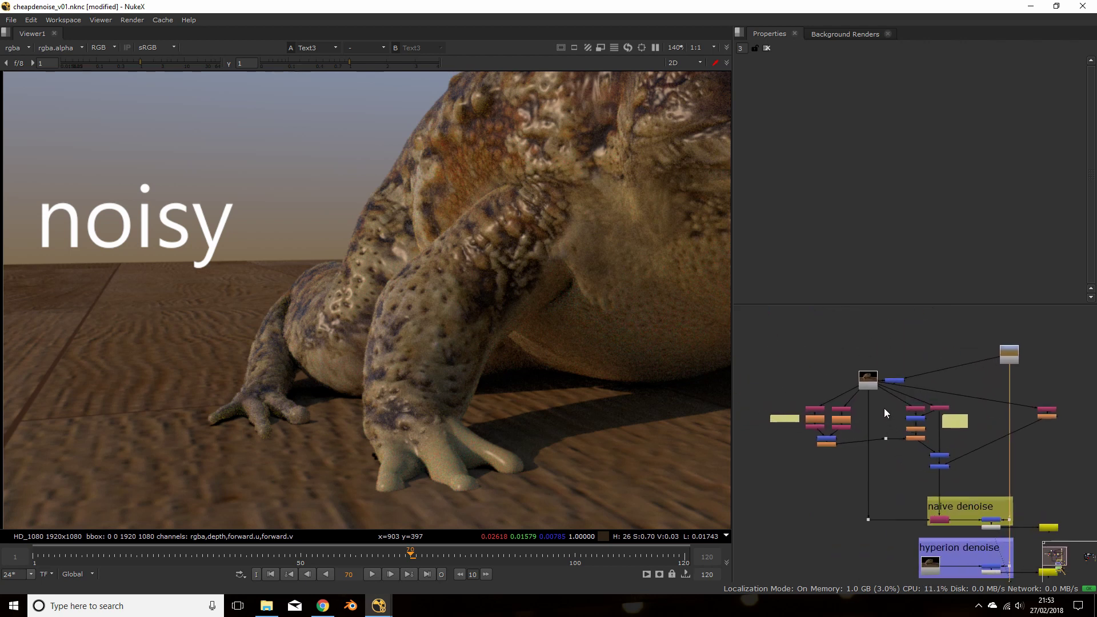
pyautogui.scroll(5, 884, 412)
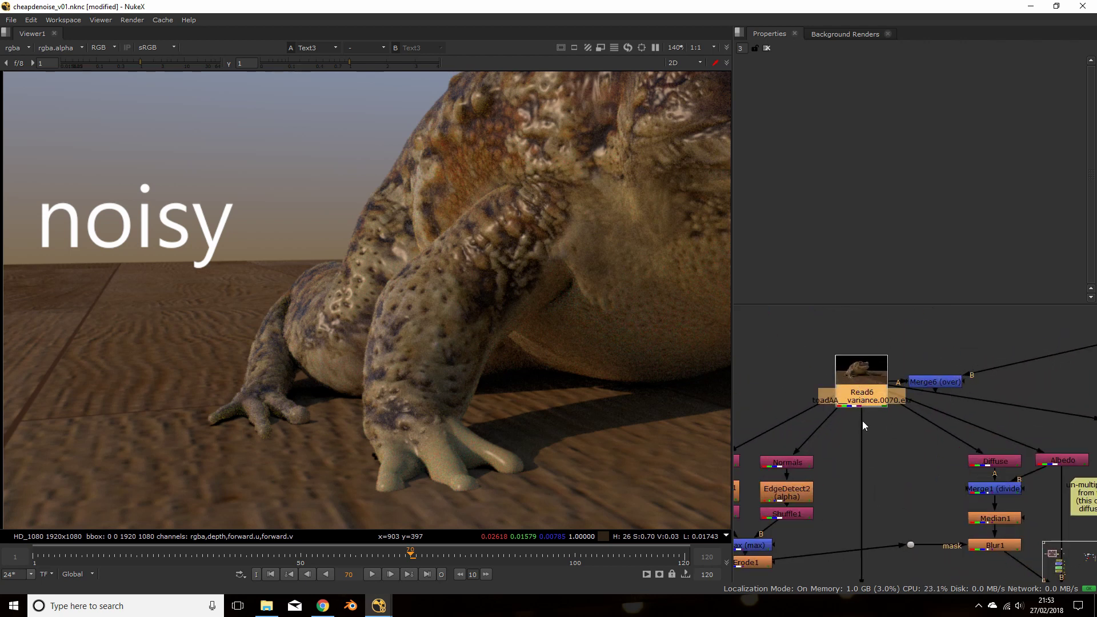
pyautogui.press('1')
# Display the Diffuse pass branching from the source render in the viewer.
pyautogui.moveTo(872, 432); pyautogui.dragTo(767, 373, button='middle')
pyautogui.moveTo(882, 384); pyautogui.dragTo(778, 377, button='middle')
pyautogui.scroll(1, 836, 390)
pyautogui.click(824, 388)
pyautogui.moveTo(821, 422); pyautogui.dragTo(848, 394, button='middle')
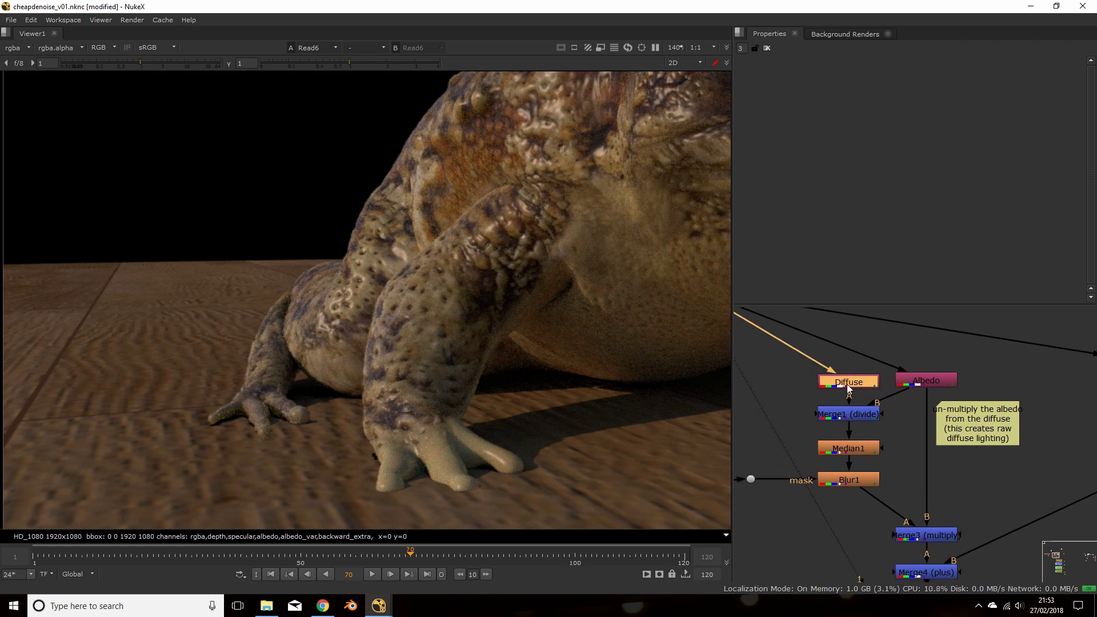
pyautogui.press('1')
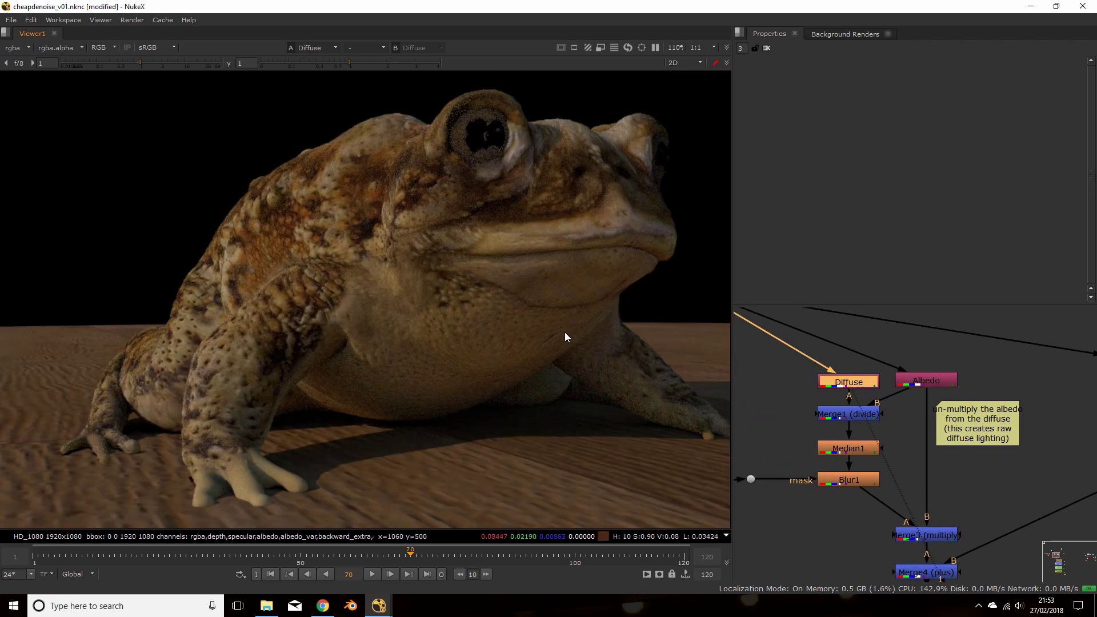
# Display the Albedo pass in the viewer and select the note about un-multiplying the albedo from the diffuse.
pyautogui.click(928, 386)
pyautogui.press('1')
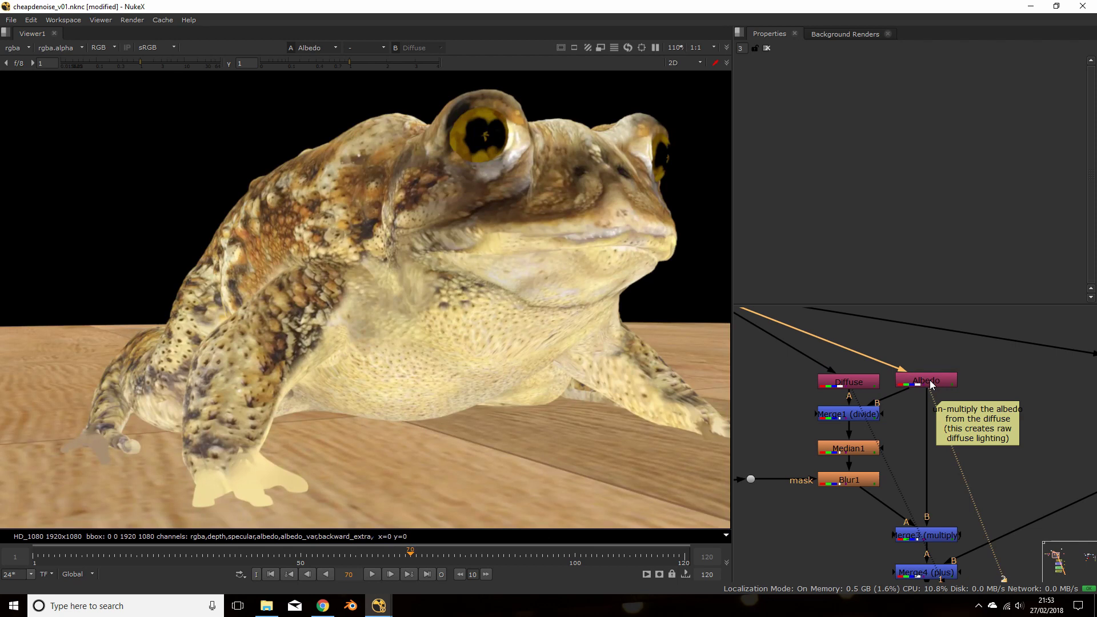
pyautogui.click(907, 435)
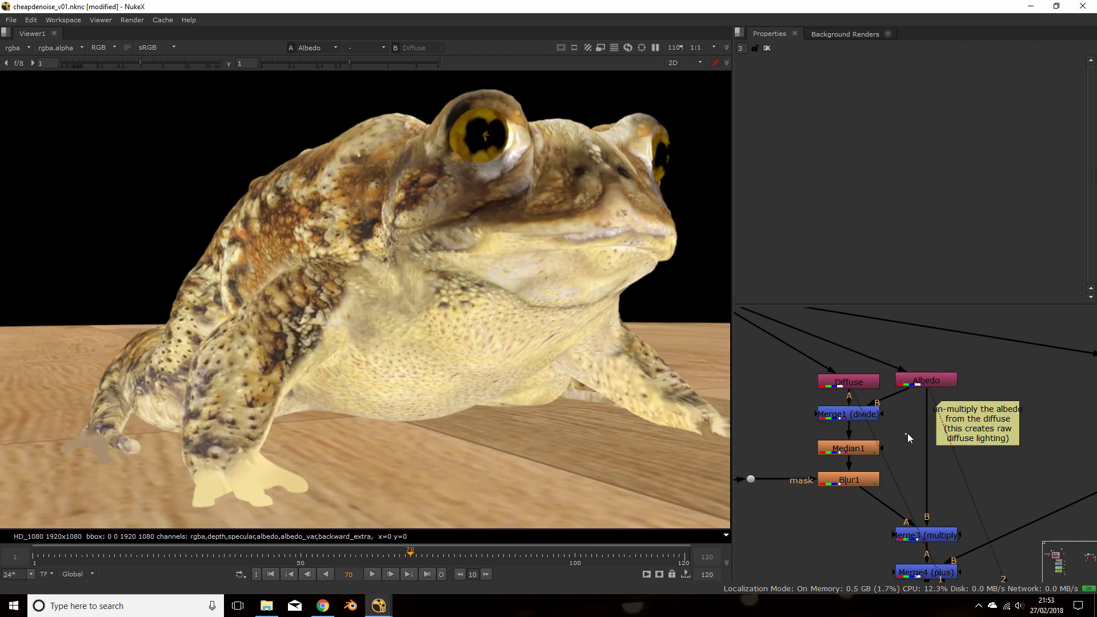
pyautogui.click(983, 415)
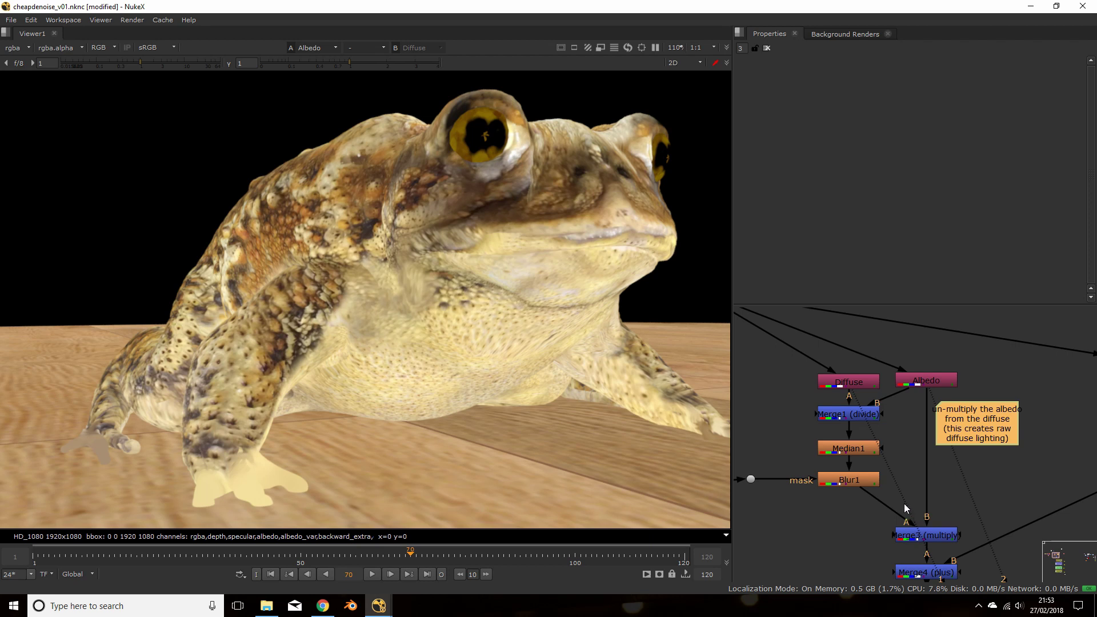
# View the raw diffuse lighting from Merge1 (divide), followed by the output of the Median1 filter.
pyautogui.click(841, 413)
pyautogui.press('1')
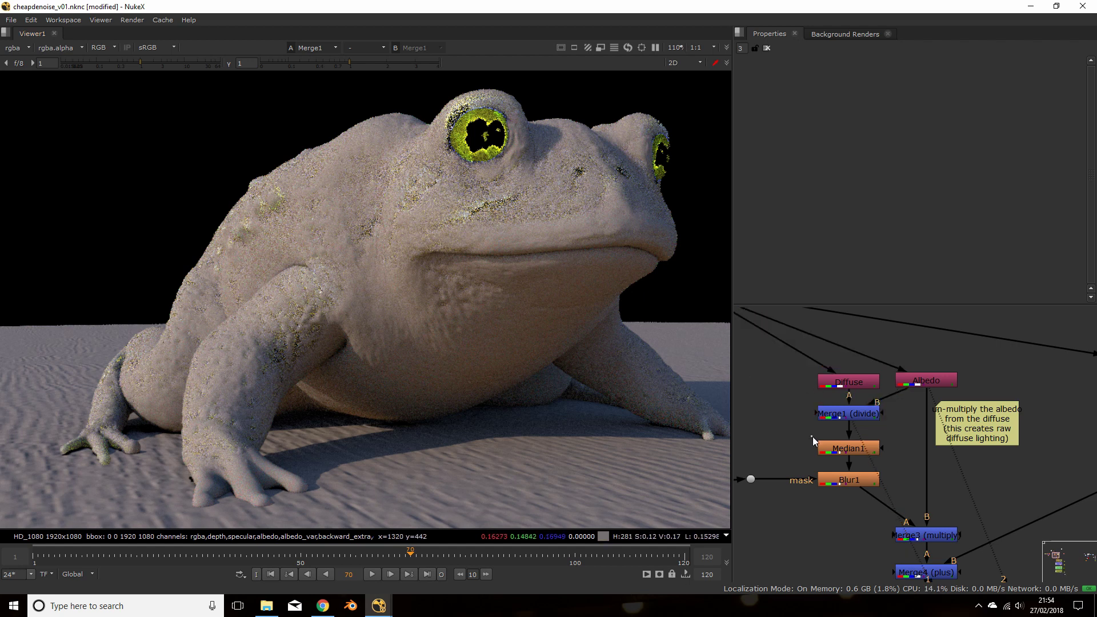
pyautogui.click(848, 447)
pyautogui.press('1')
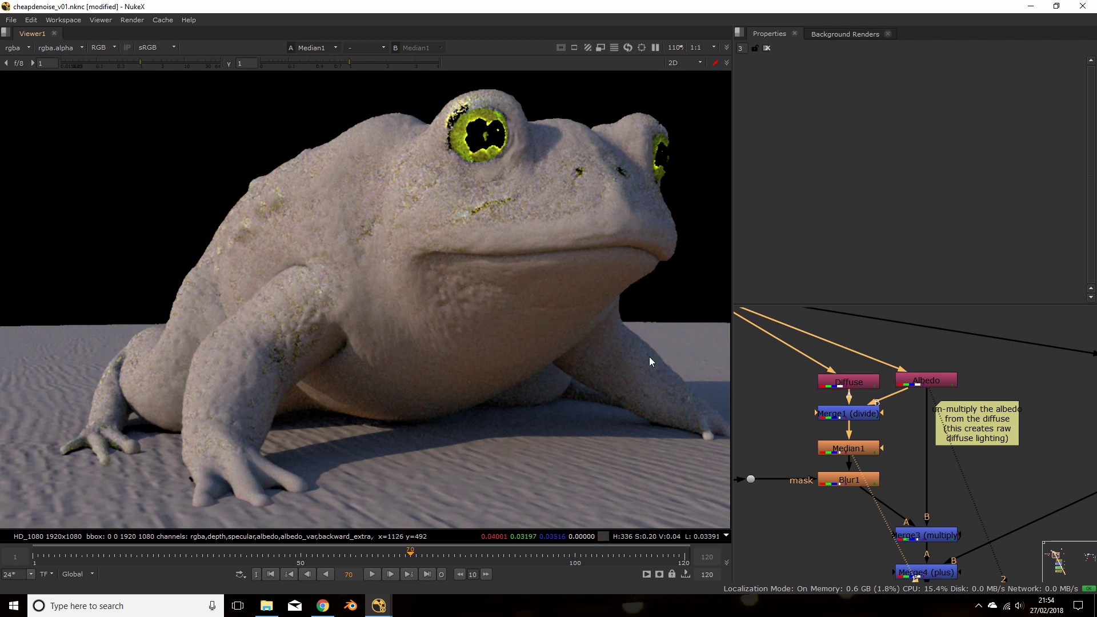
# Open the Median1 settings, try a filter size of 3, and undo the size change.
pyautogui.doubleClick(847, 449)
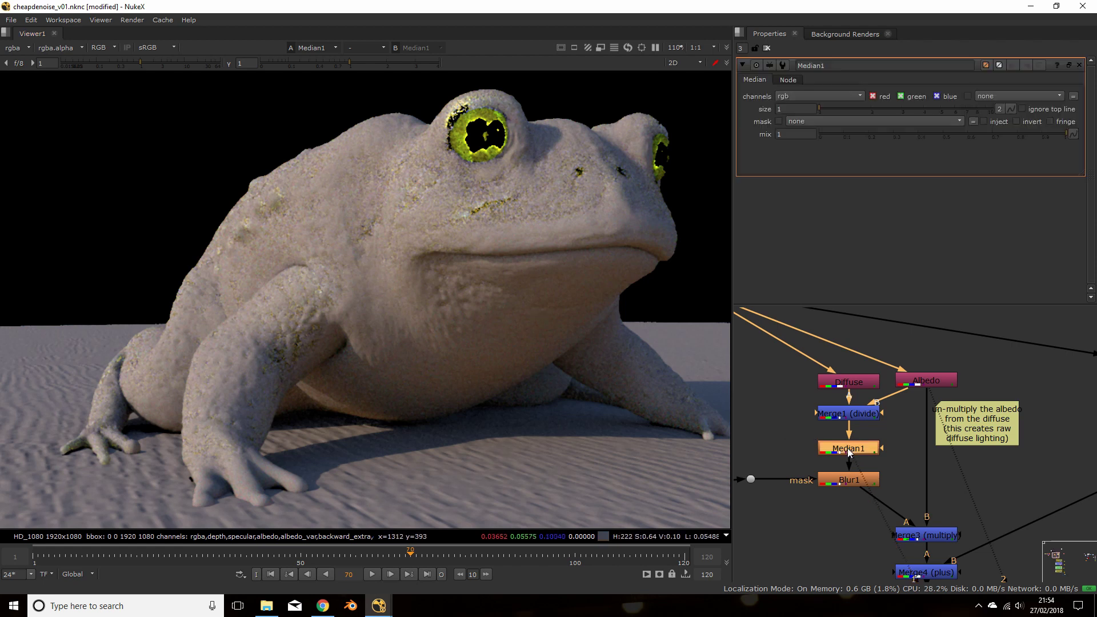
pyautogui.doubleClick(776, 109)
pyautogui.write('3')
pyautogui.press('Return')
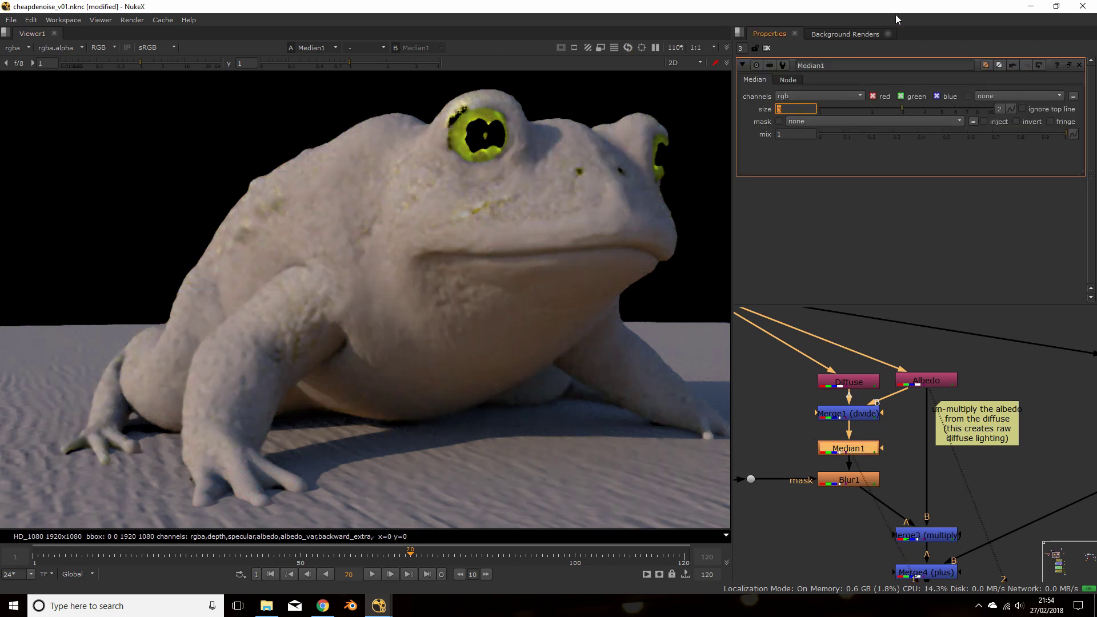
pyautogui.hotkey('ctrl', 'z')
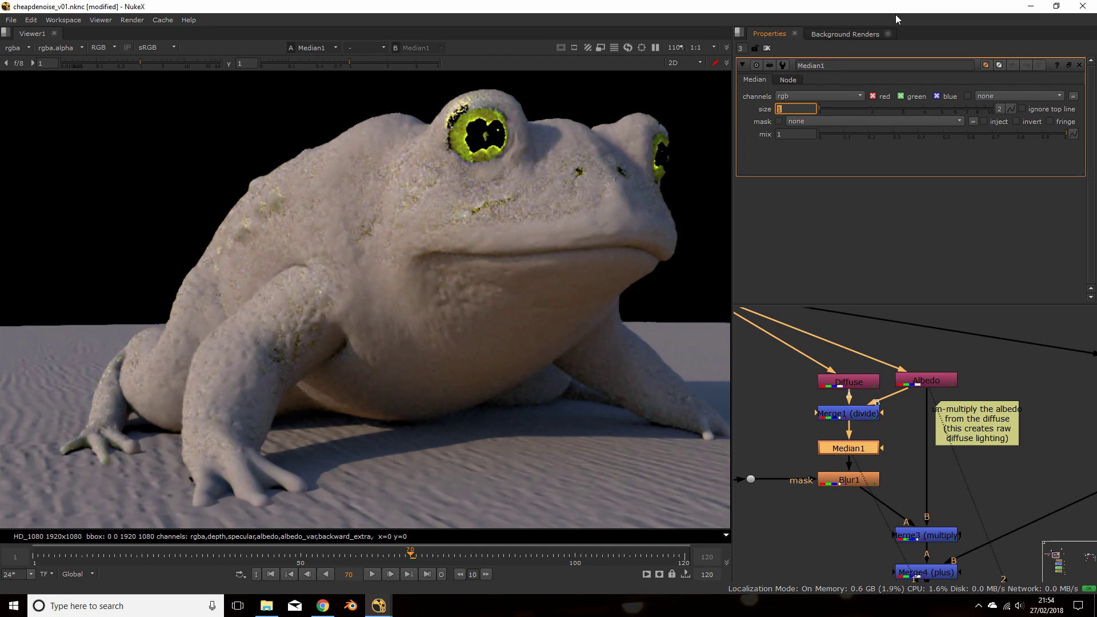
# Display the Blur1 output in the viewer and open the node's settings.
pyautogui.click(853, 484)
pyautogui.press('1')
pyautogui.doubleClick(852, 484)
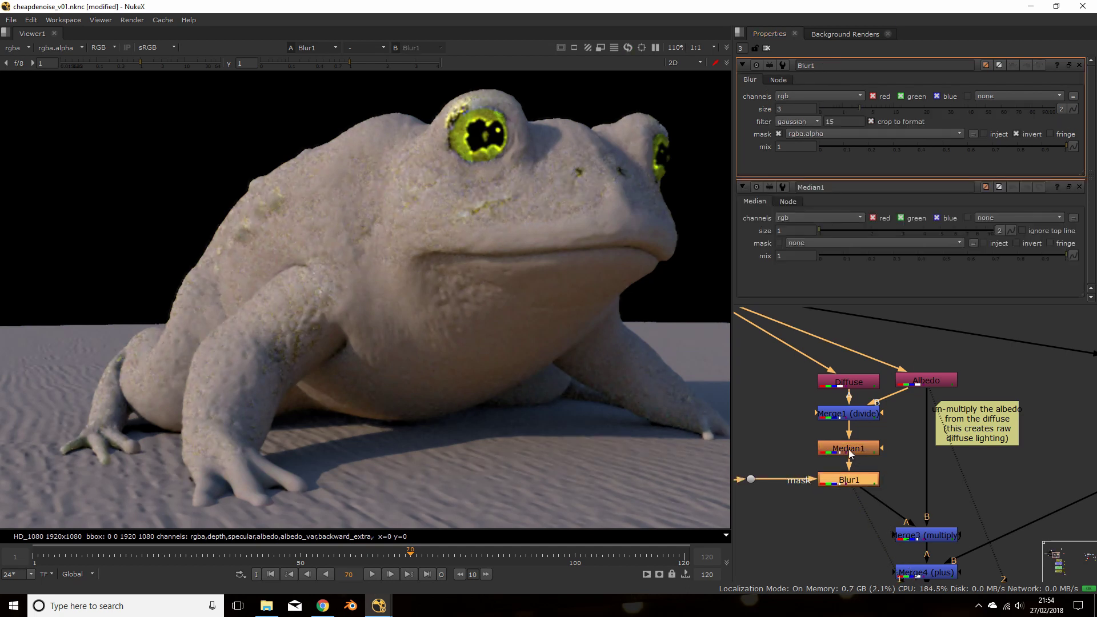
pyautogui.click(772, 443)
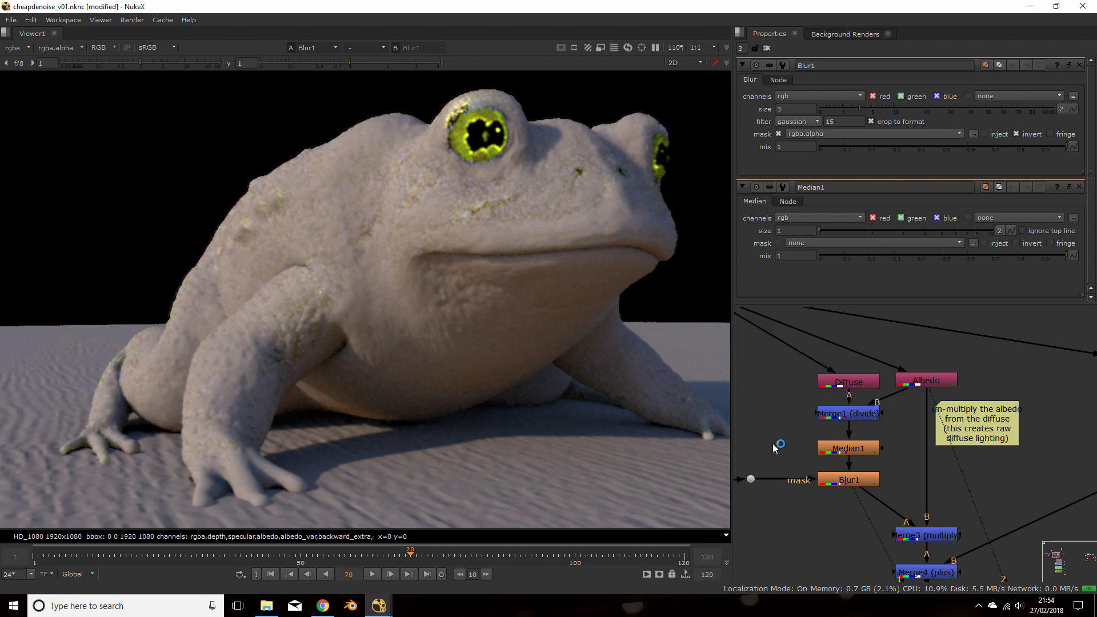
# Trace the Blur1 mask input back to the Depth branch and display its edge detection from Shuffle2.
pyautogui.moveTo(790, 430); pyautogui.dragTo(875, 410, button='middle')
pyautogui.click(834, 460)
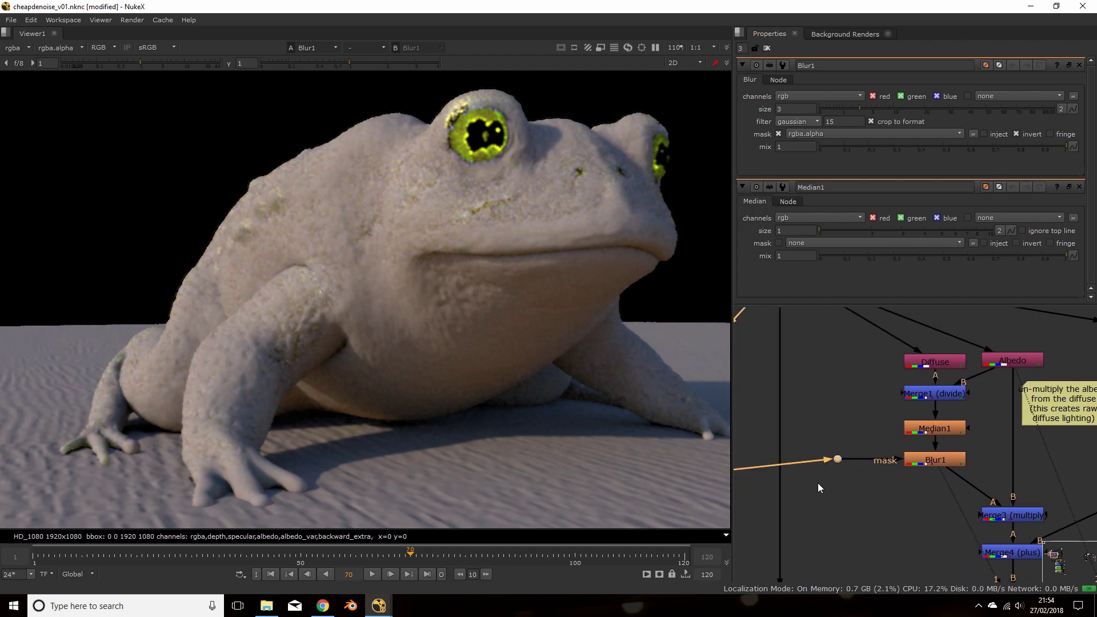
pyautogui.moveTo(786, 414); pyautogui.dragTo(973, 396, button='middle')
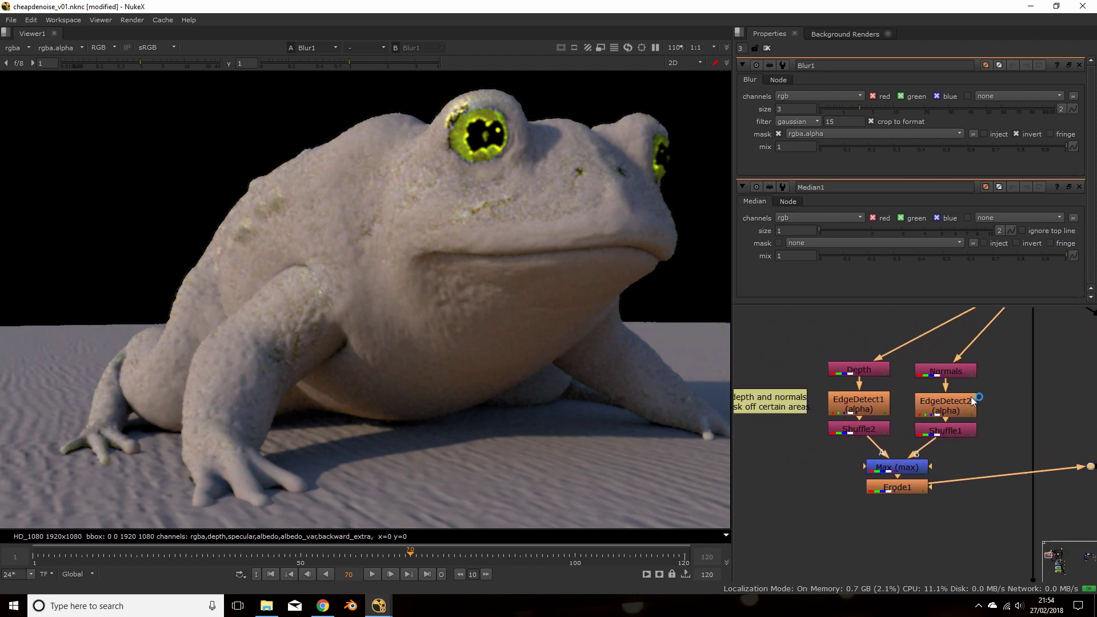
pyautogui.click(862, 370)
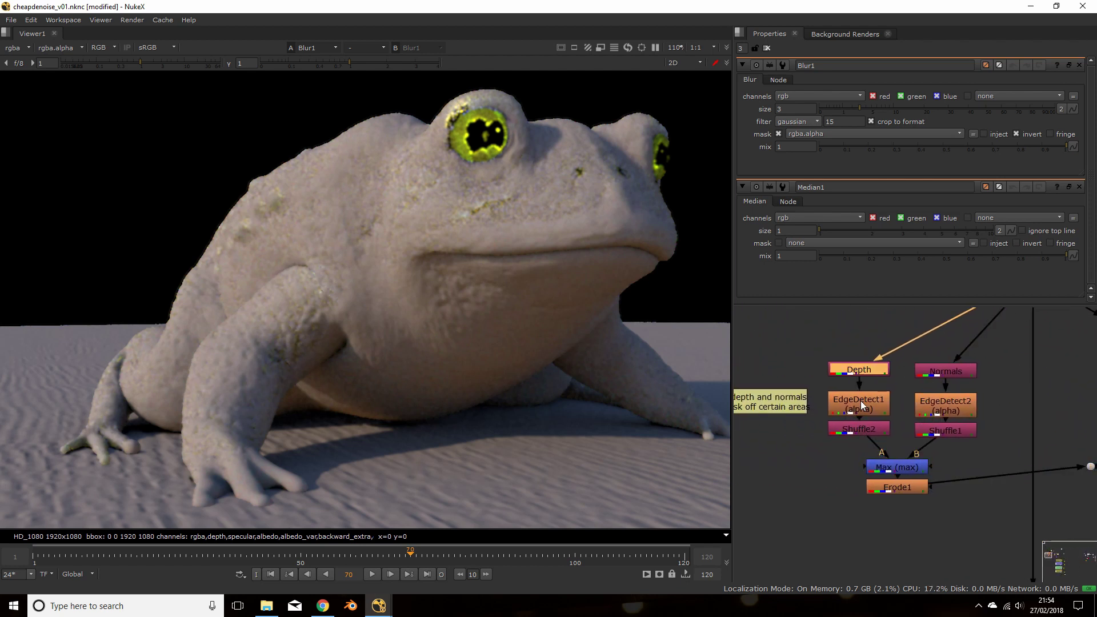
pyautogui.click(862, 406)
pyautogui.click(858, 429)
pyautogui.press('1')
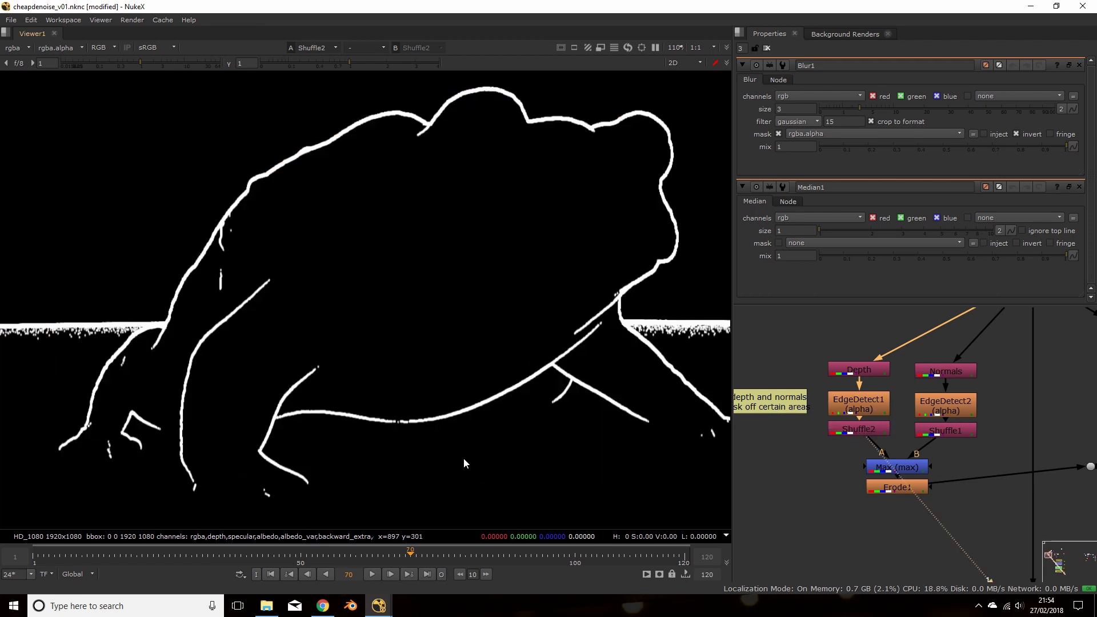
# Display the Normals pass and the edge detection derived from it at Shuffle1.
pyautogui.moveTo(876, 410); pyautogui.dragTo(823, 413, button='middle')
pyautogui.click(886, 437)
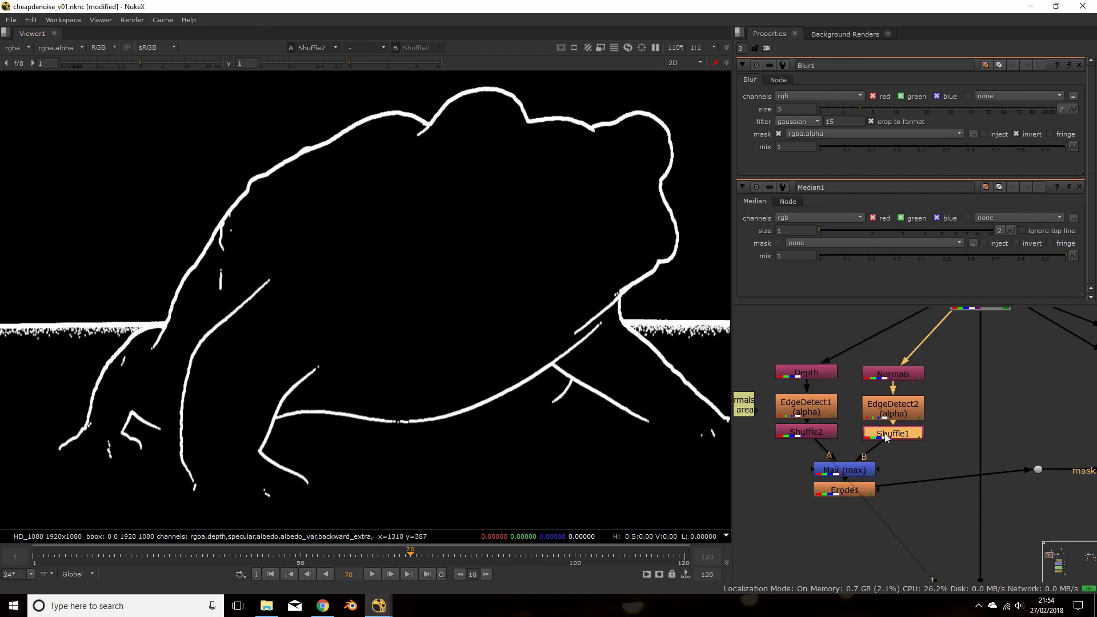
pyautogui.click(894, 378)
pyautogui.press('1')
pyautogui.click(891, 435)
pyautogui.press('1')
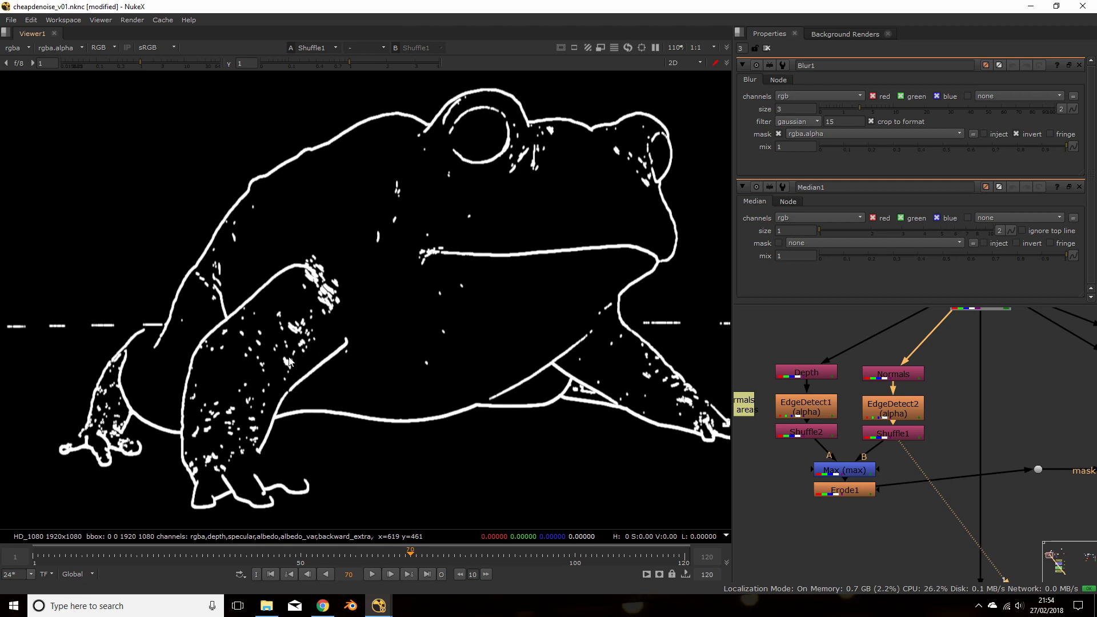
# View the combined depth and normals edge mask at the Max merge, followed by its Erode1 result.
pyautogui.click(890, 457)
pyautogui.moveTo(879, 457); pyautogui.dragTo(887, 443, button='middle')
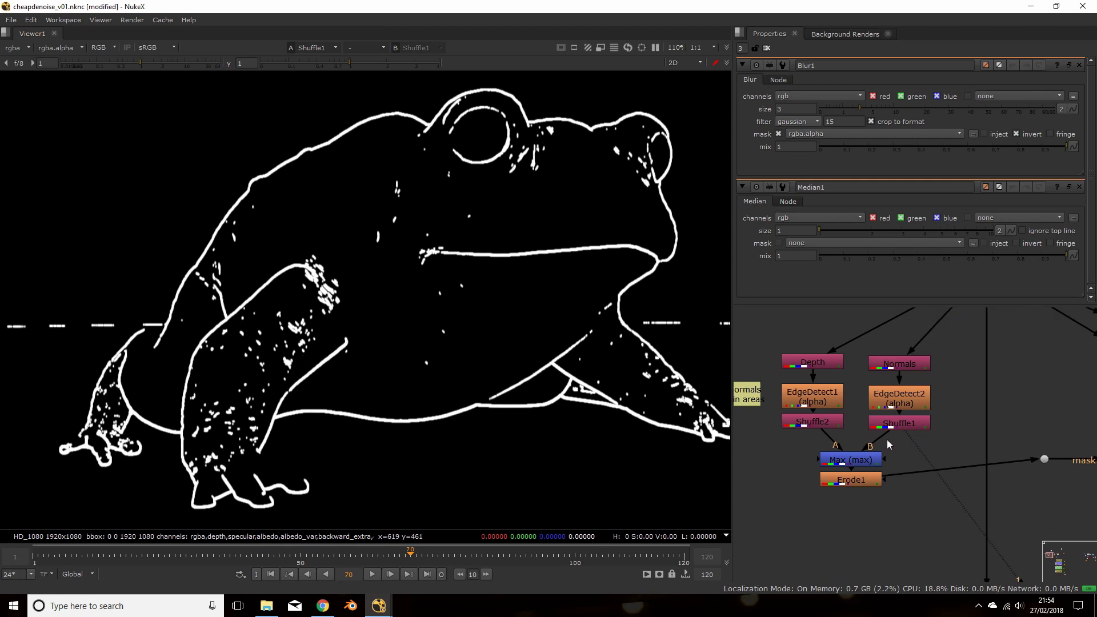
pyautogui.click(858, 461)
pyautogui.press('1')
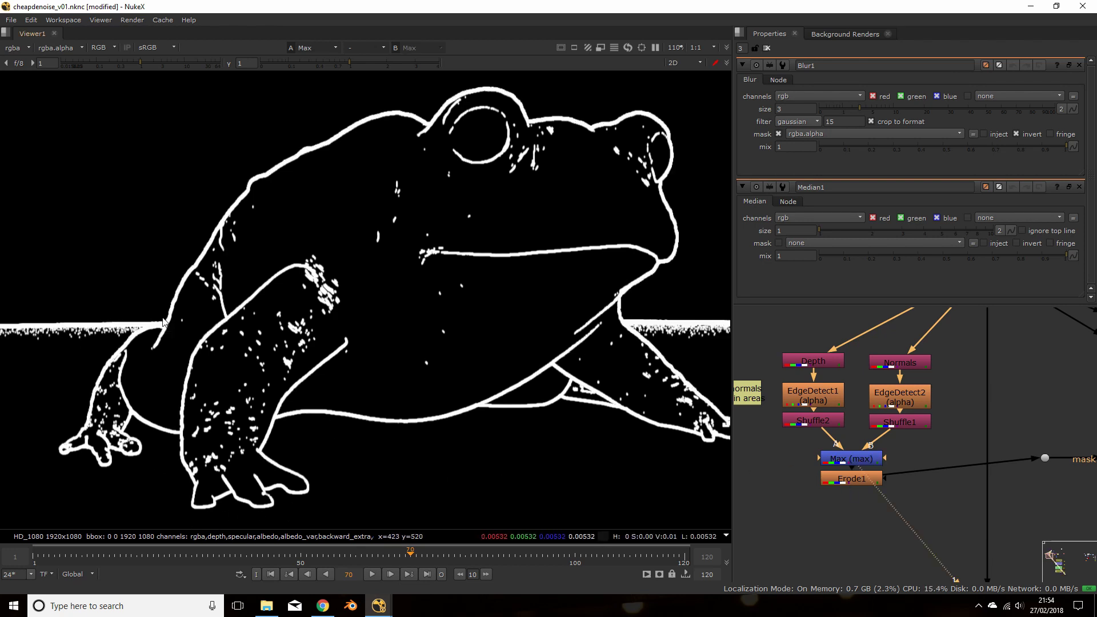
pyautogui.moveTo(572, 246); pyautogui.dragTo(496, 243, button='middle')
pyautogui.moveTo(884, 455); pyautogui.dragTo(859, 434, button='middle')
pyautogui.click(834, 460)
pyautogui.press('1')
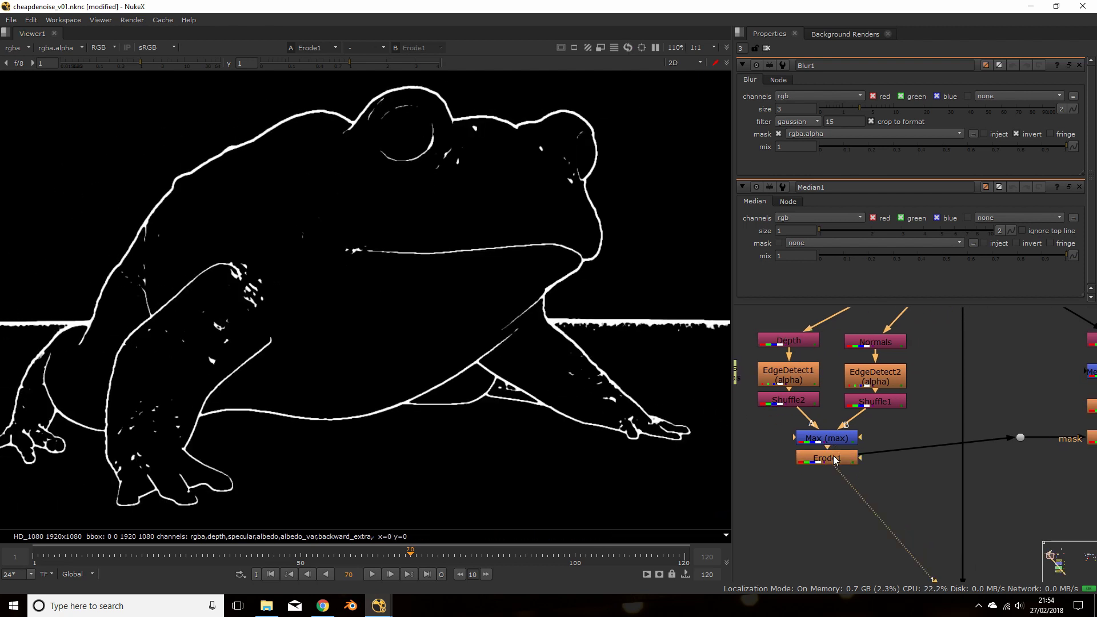
# Return to Blur1 and view the diffuse lighting blurred through the inverted edge mask.
pyautogui.moveTo(920, 422); pyautogui.dragTo(724, 391, button='middle')
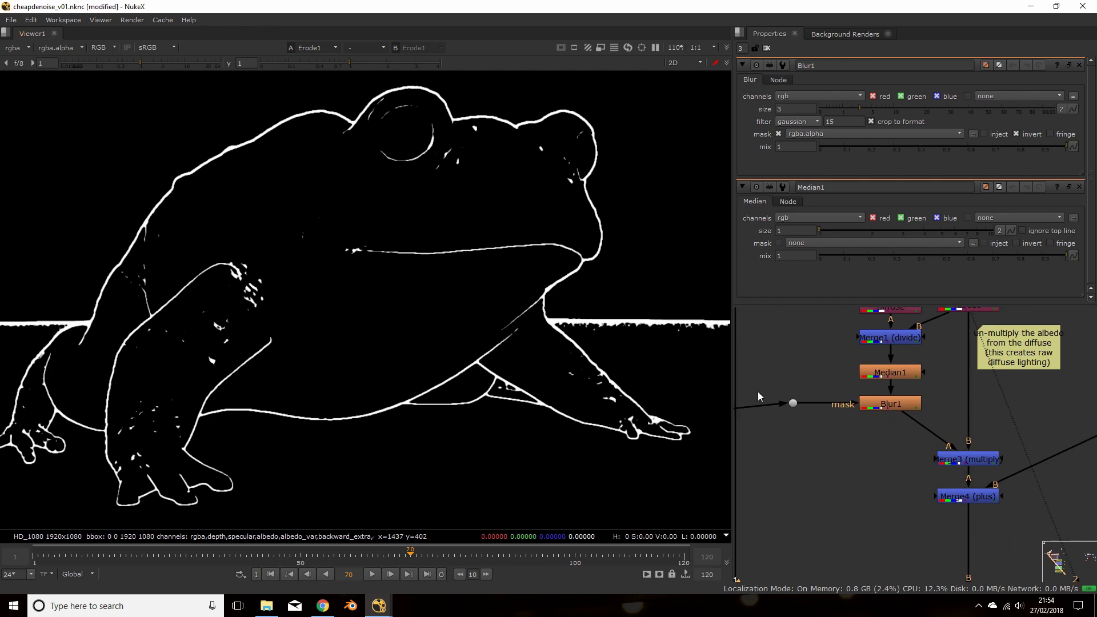
pyautogui.click(896, 403)
pyautogui.press('1')
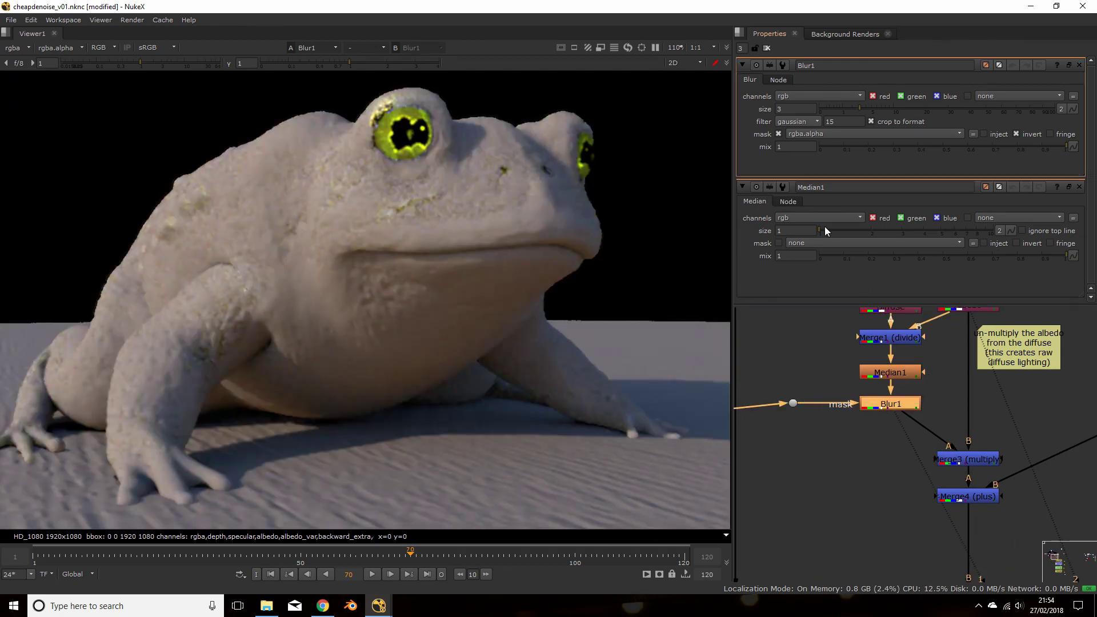
# Compare Blur1 with its mask turned off and on, and view the blurred lighting multiplied by the albedo at Merge3.
pyautogui.click(778, 133)
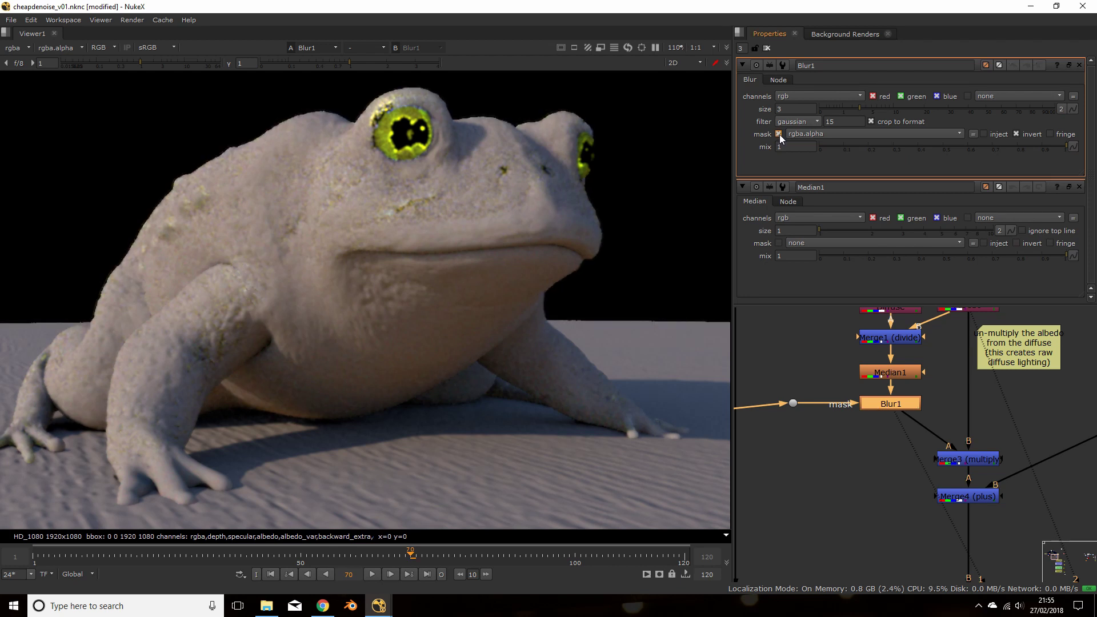
pyautogui.click(779, 134)
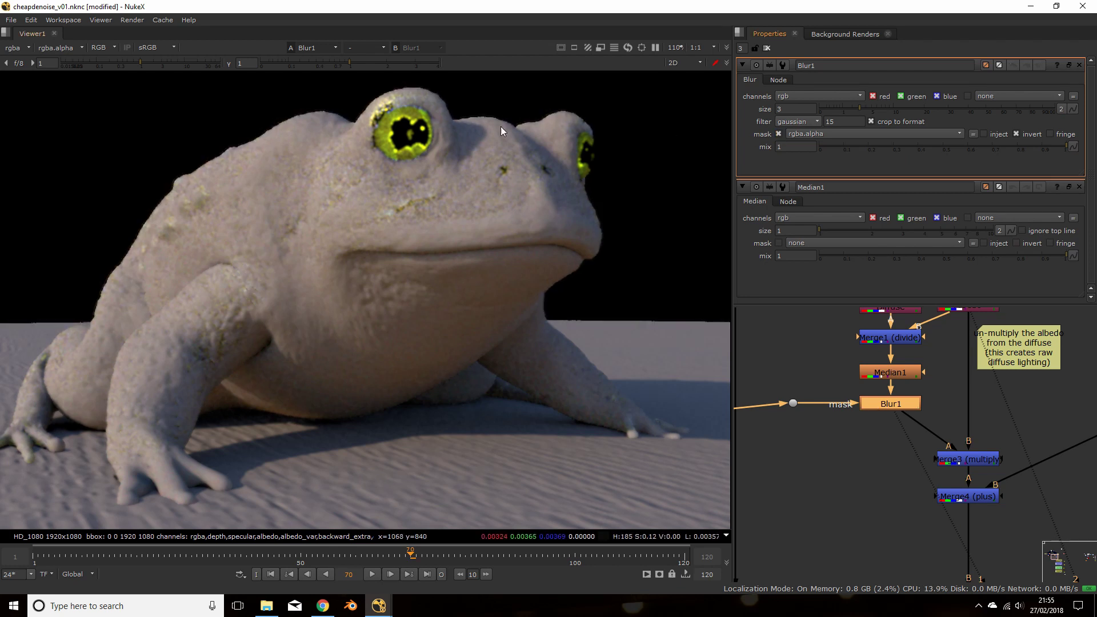
pyautogui.moveTo(958, 425); pyautogui.dragTo(879, 454, button='middle')
pyautogui.click(879, 457)
pyautogui.click(934, 380)
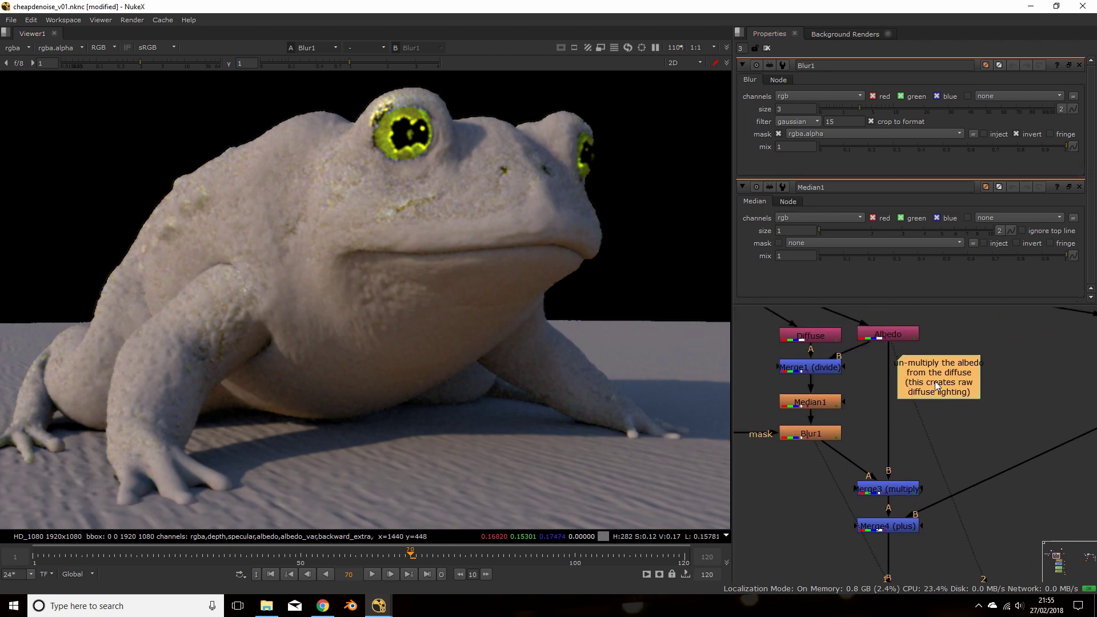
pyautogui.click(888, 495)
pyautogui.press('1')
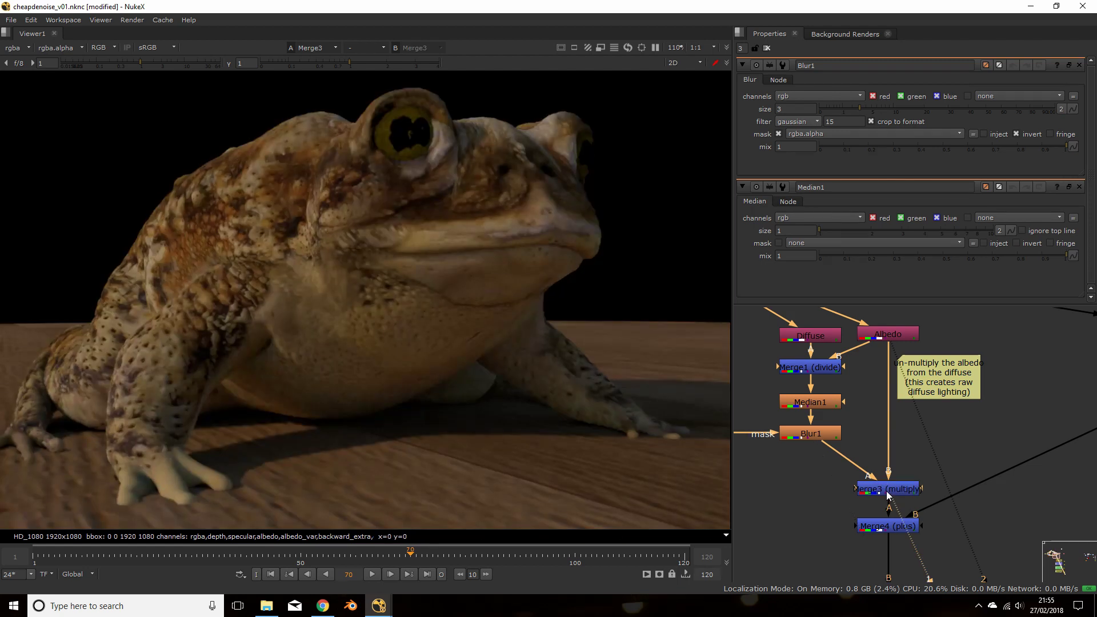
# Compare the original Diffuse pass with the denoised diffuse result at Merge3.
pyautogui.moveTo(877, 417); pyautogui.dragTo(875, 456, button='middle')
pyautogui.click(816, 375)
pyautogui.press('1')
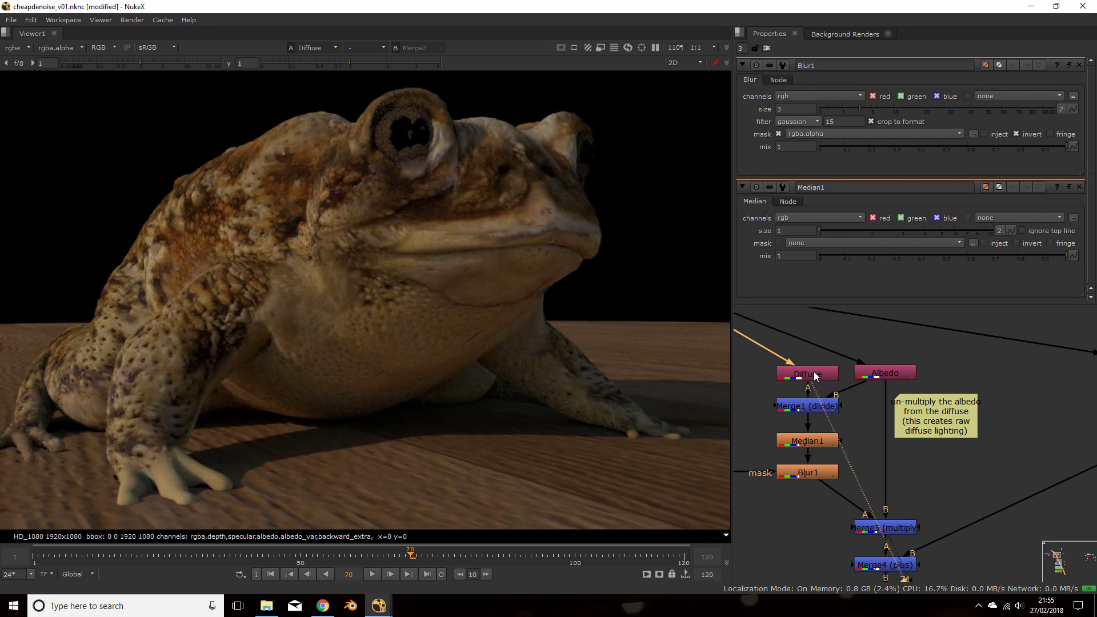
pyautogui.press('2')
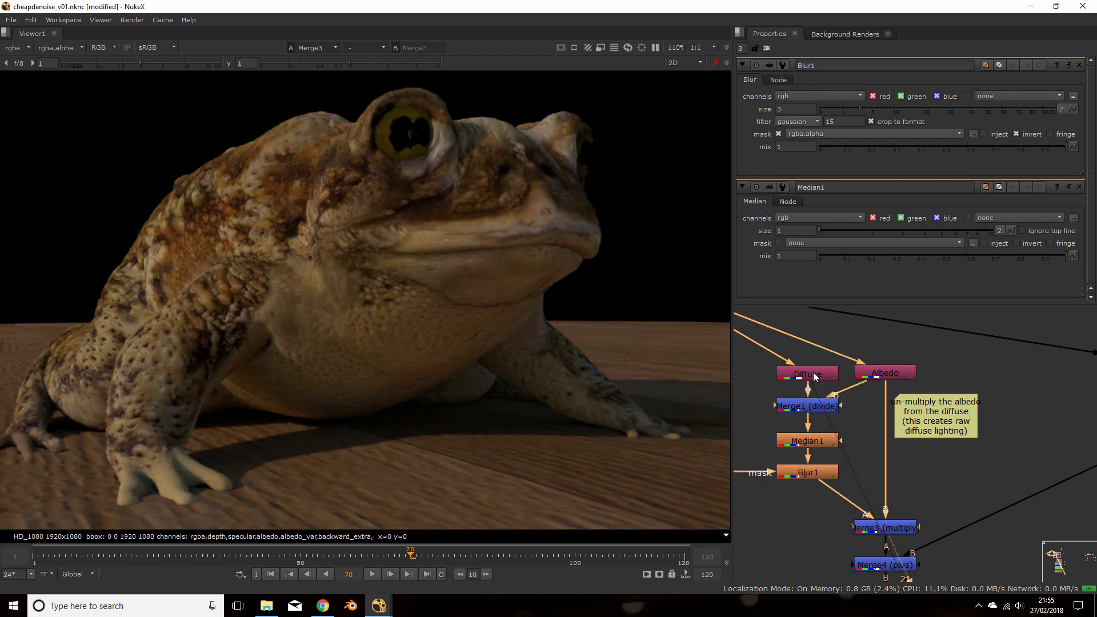
# View the Specular pass and switch back to the Albedo pass for comparison.
pyautogui.moveTo(992, 391); pyautogui.dragTo(737, 390, button='middle')
pyautogui.moveTo(912, 389); pyautogui.dragTo(856, 389, button='middle')
pyautogui.press('3')
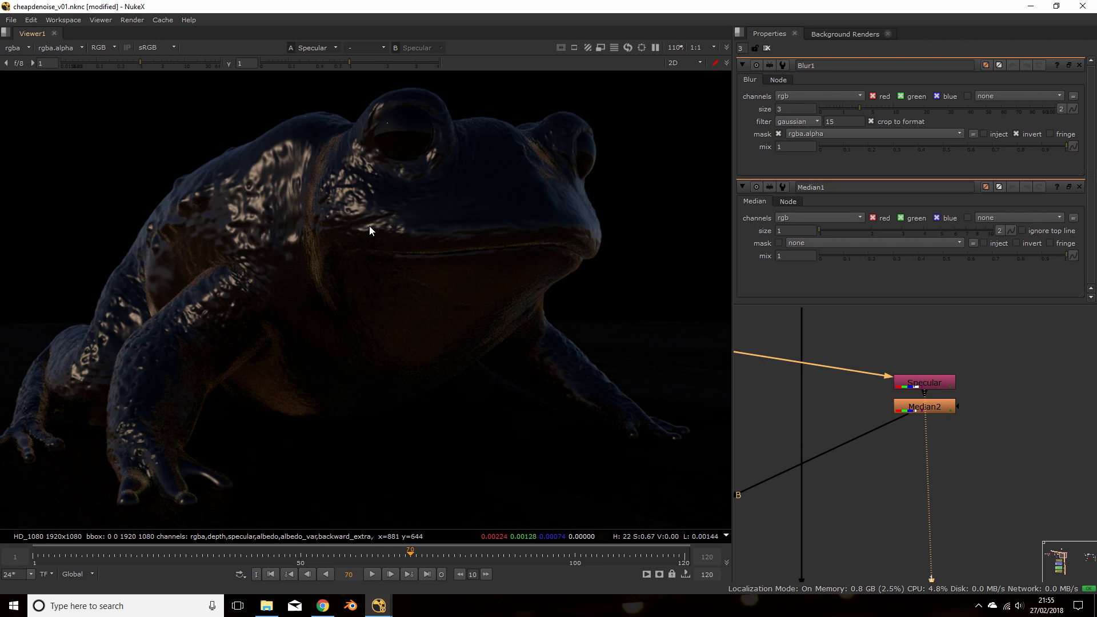
pyautogui.moveTo(799, 398); pyautogui.dragTo(932, 406, button='middle')
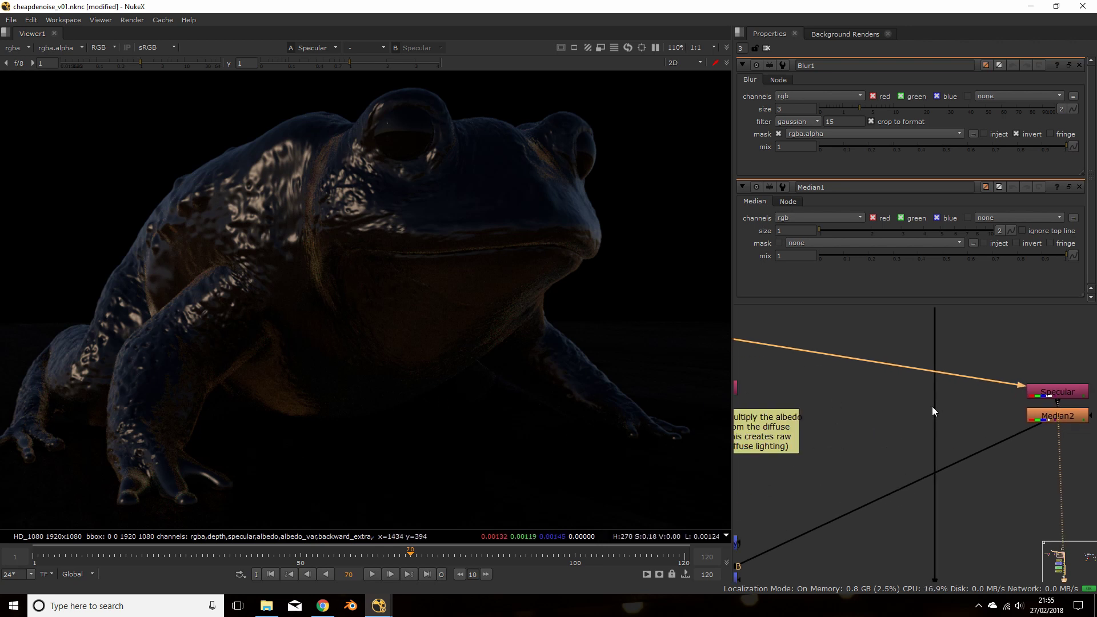
pyautogui.moveTo(753, 381); pyautogui.dragTo(811, 382, button='middle')
pyautogui.click(766, 391)
pyautogui.press('1')
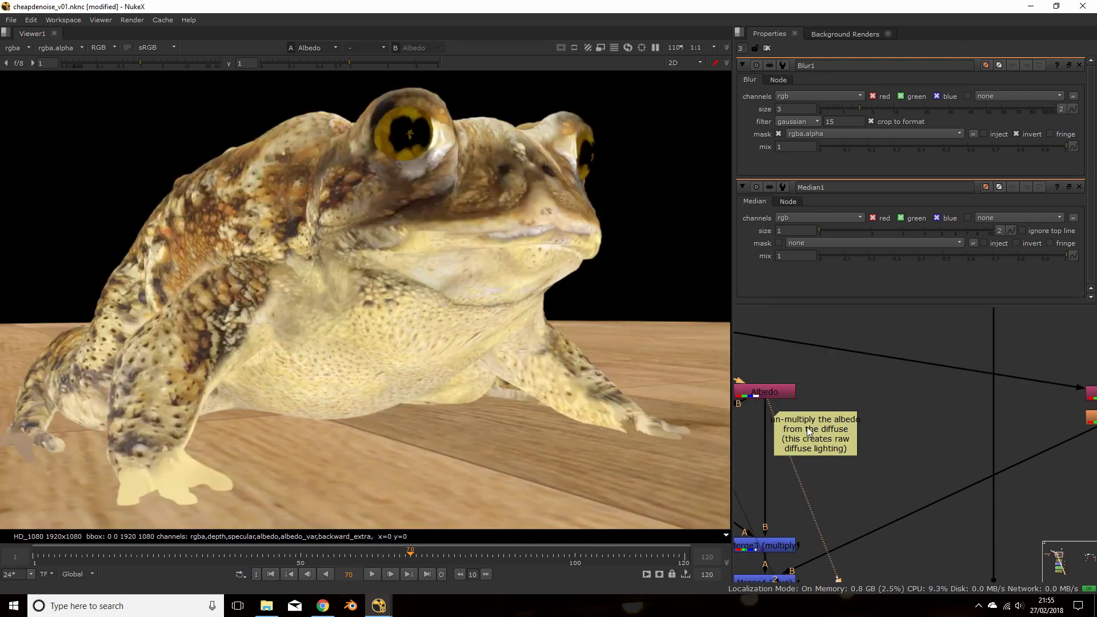
# Display the Specular pass again, followed by its median-filtered result at Median2.
pyautogui.moveTo(947, 393); pyautogui.dragTo(828, 392, button='middle')
pyautogui.click(992, 394)
pyautogui.press('1')
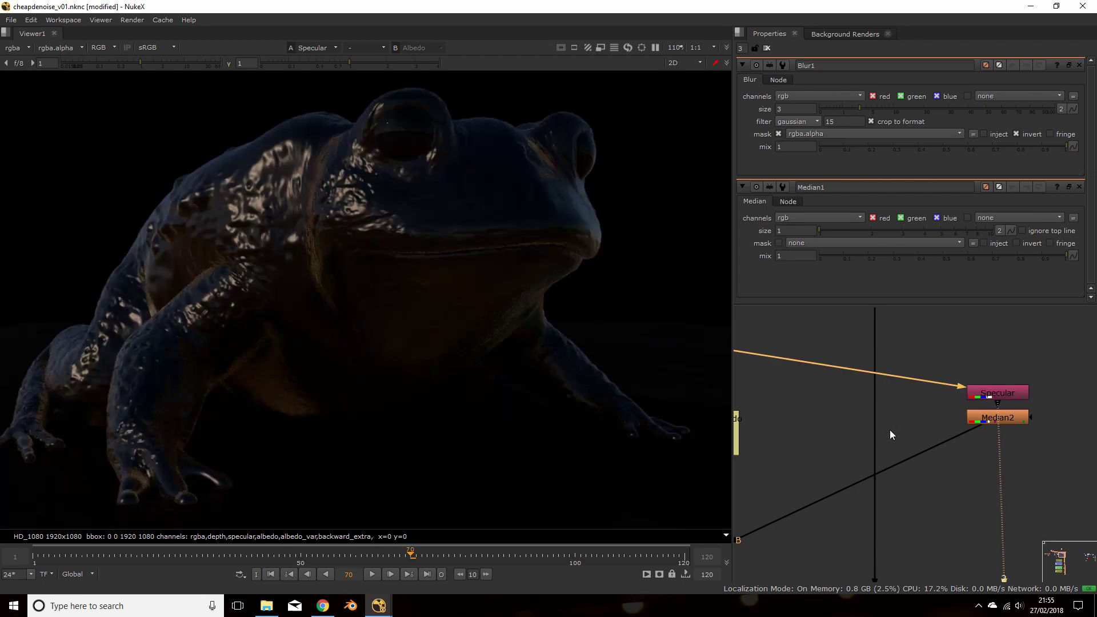
pyautogui.click(989, 416)
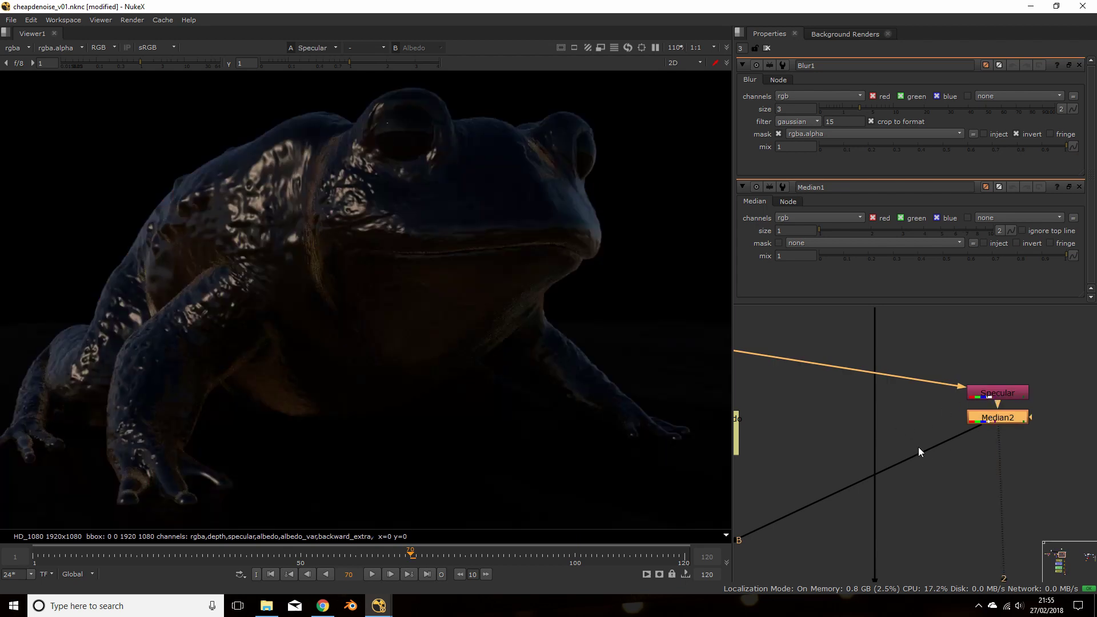
pyautogui.press('1')
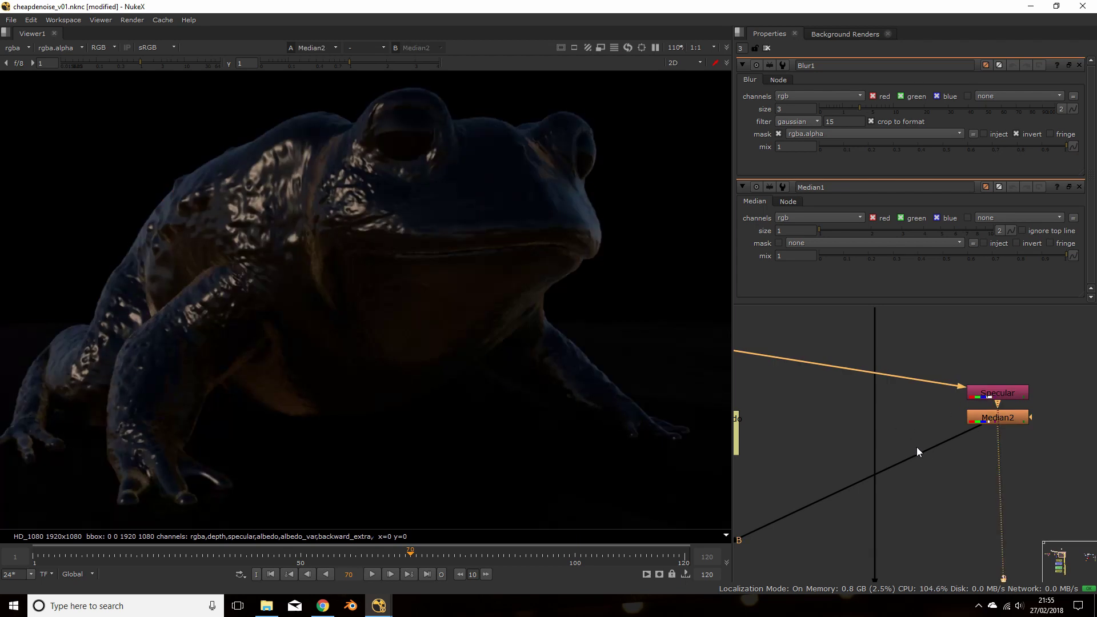
# Open the Median2 settings, try a size of 1.7, and set the size back to 1.
pyautogui.doubleClick(997, 420)
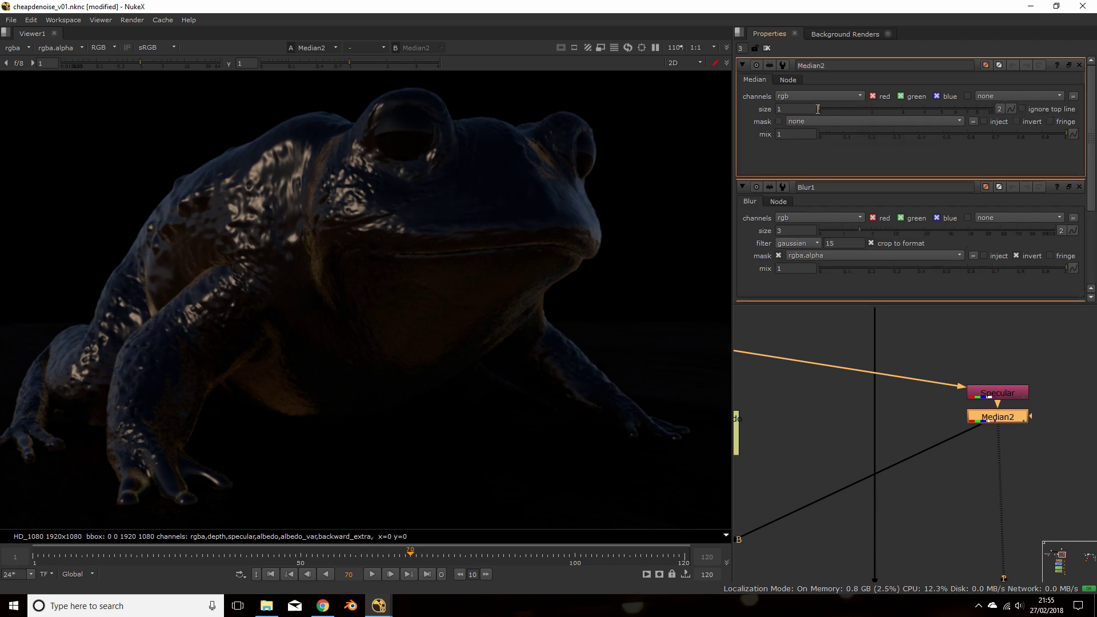
pyautogui.moveTo(826, 110); pyautogui.dragTo(858, 110)
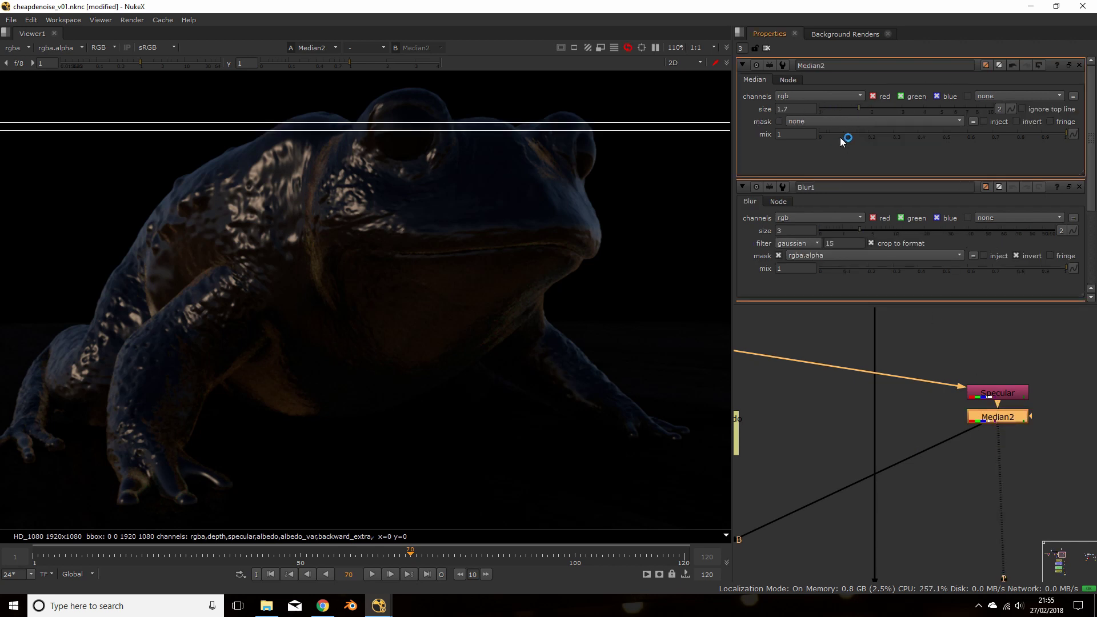
pyautogui.click(798, 108)
pyautogui.moveTo(798, 108); pyautogui.dragTo(763, 111)
pyautogui.write('1')
pyautogui.press('Return')
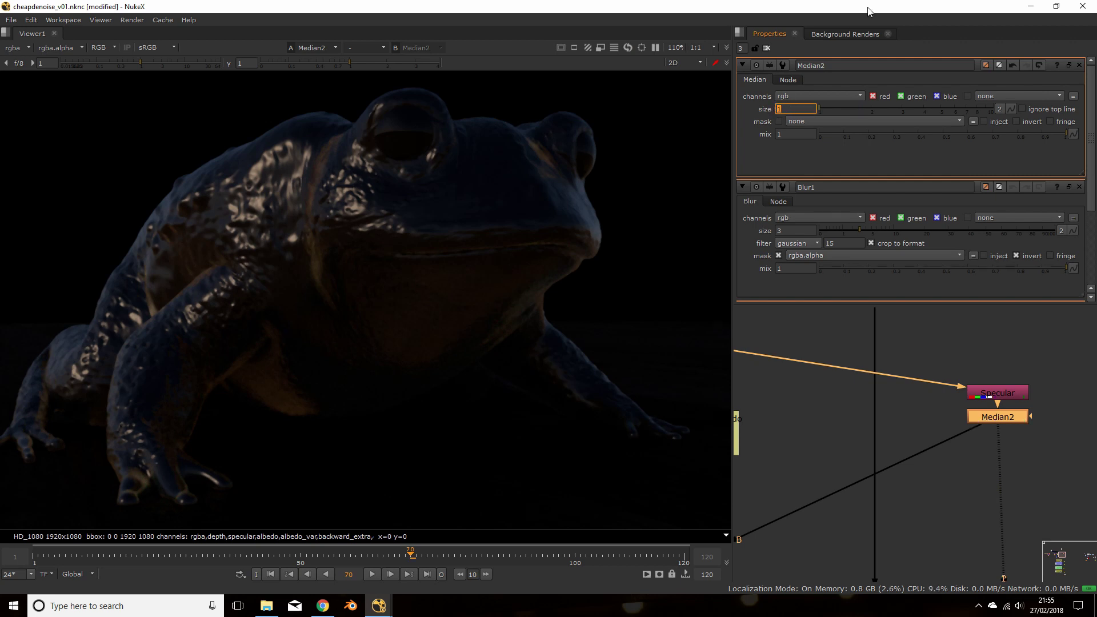
# Compare the specular noise around the toad's eyes with Median2 disabled and enabled.
pyautogui.scroll(6, 494, 180)
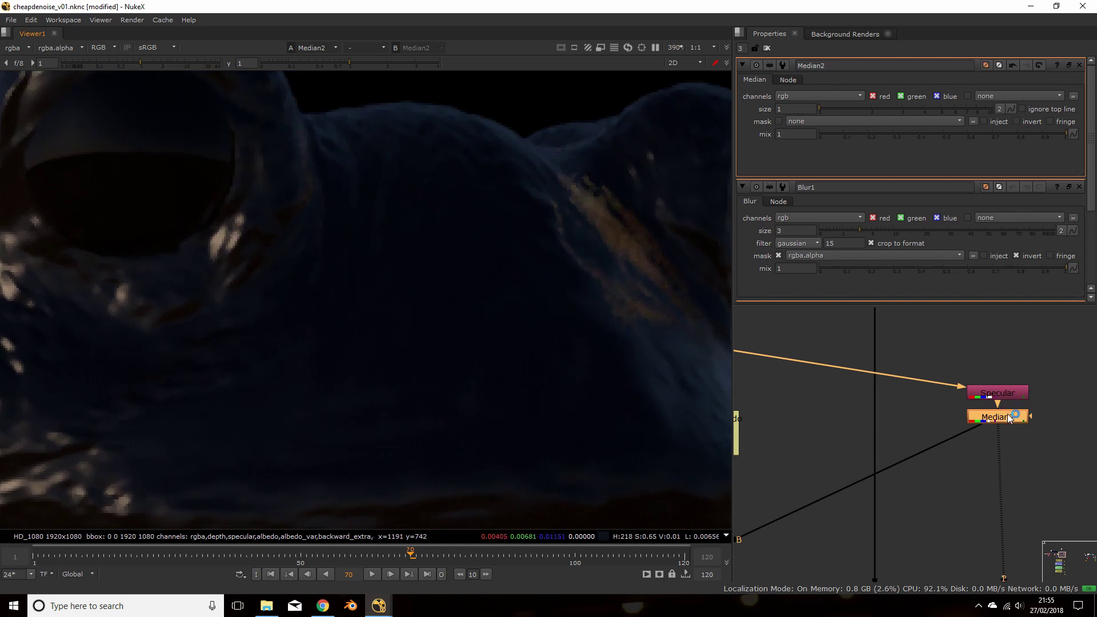
pyautogui.press('d')
pyautogui.press('d')
pyautogui.press('d')
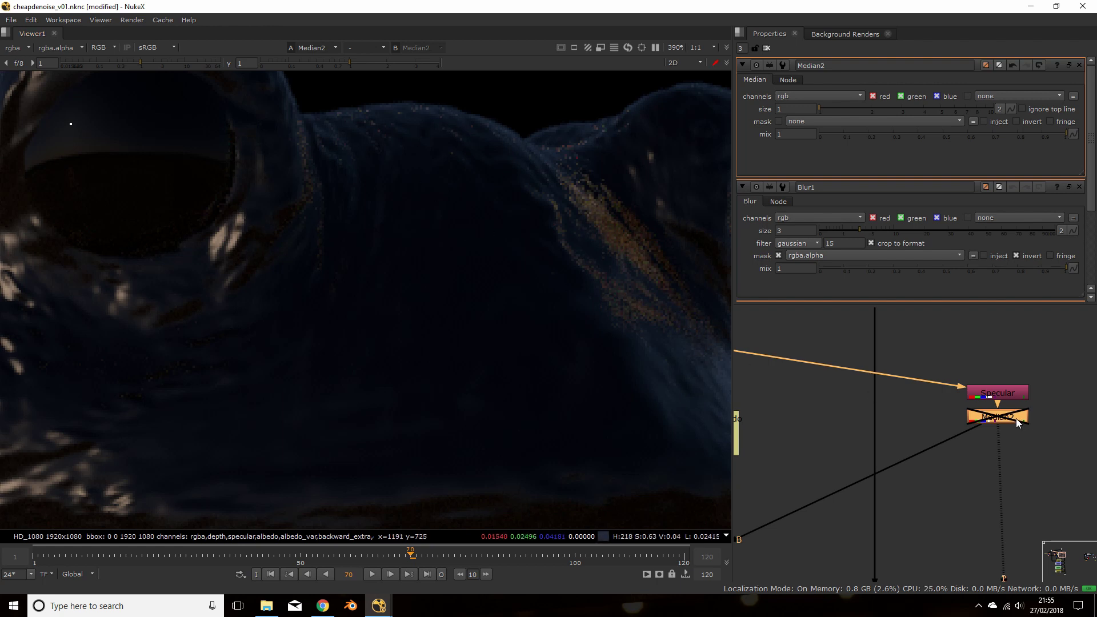
pyautogui.press('d')
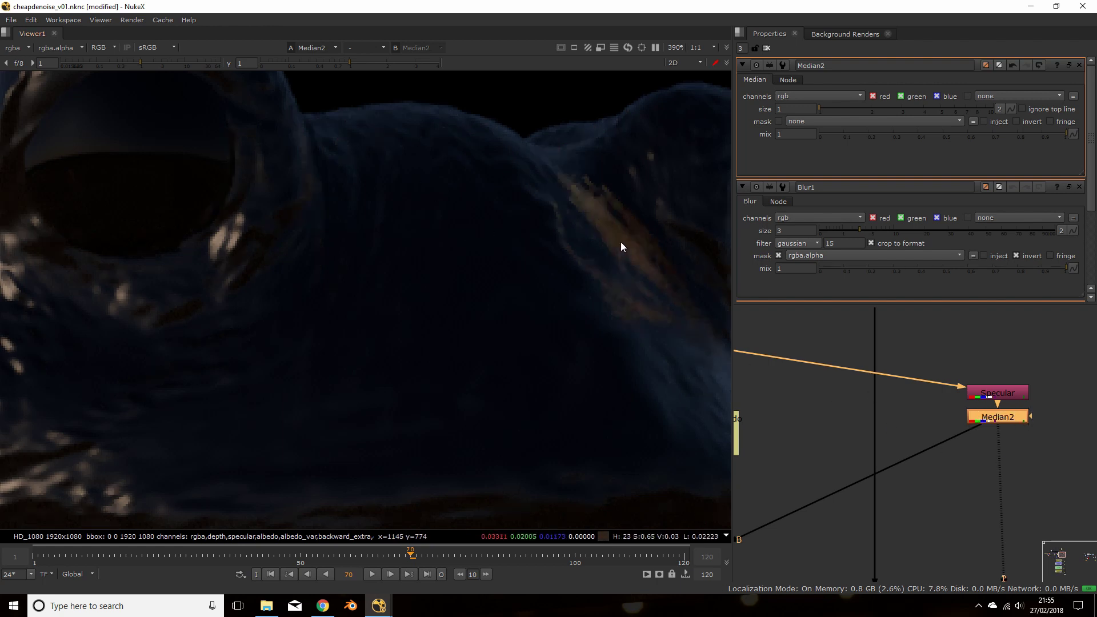
pyautogui.press('d')
pyautogui.press('d')
pyautogui.press('d')
pyautogui.press('d')
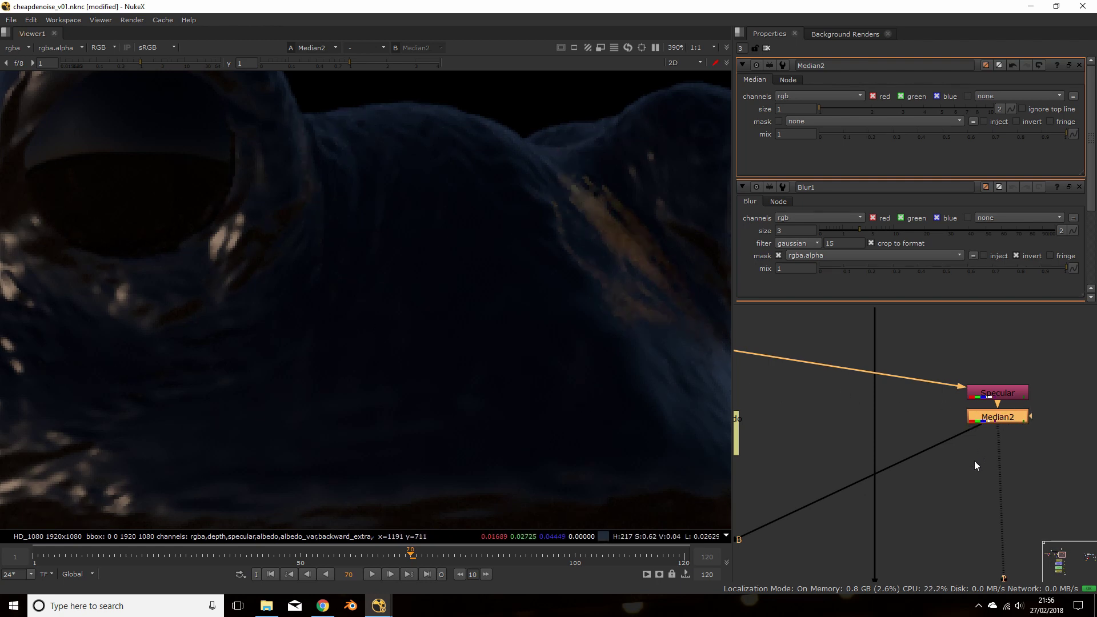
# View the whole toad with the denoised diffuse and specular added together at Merge4.
pyautogui.scroll(-6, 969, 456)
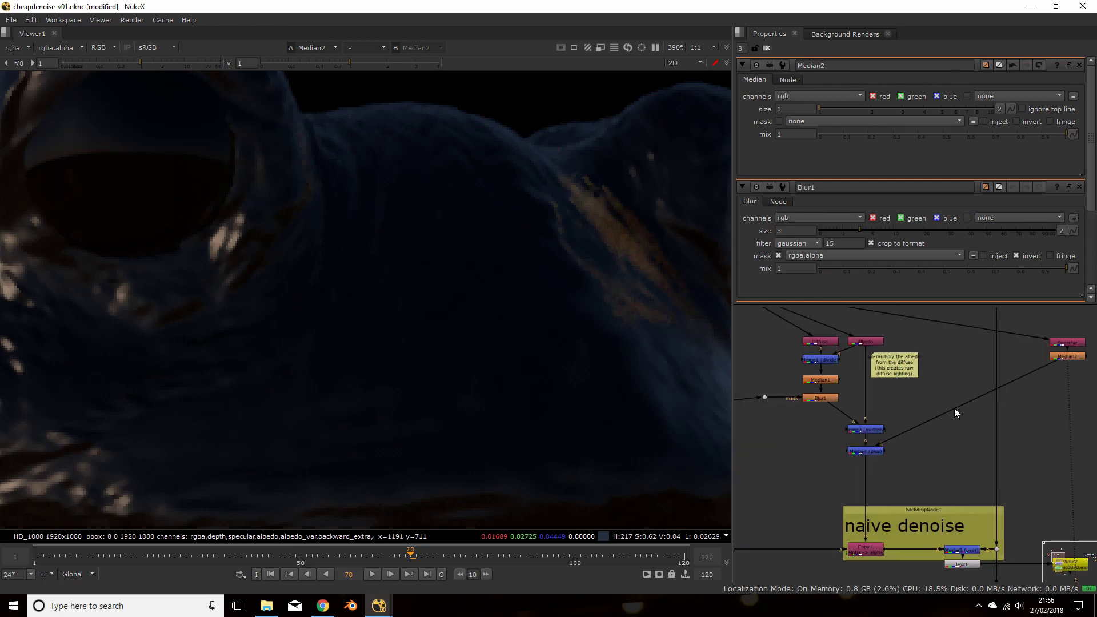
pyautogui.scroll(4, 914, 445)
pyautogui.click(878, 464)
pyautogui.press('1')
pyautogui.scroll(-5, 406, 358)
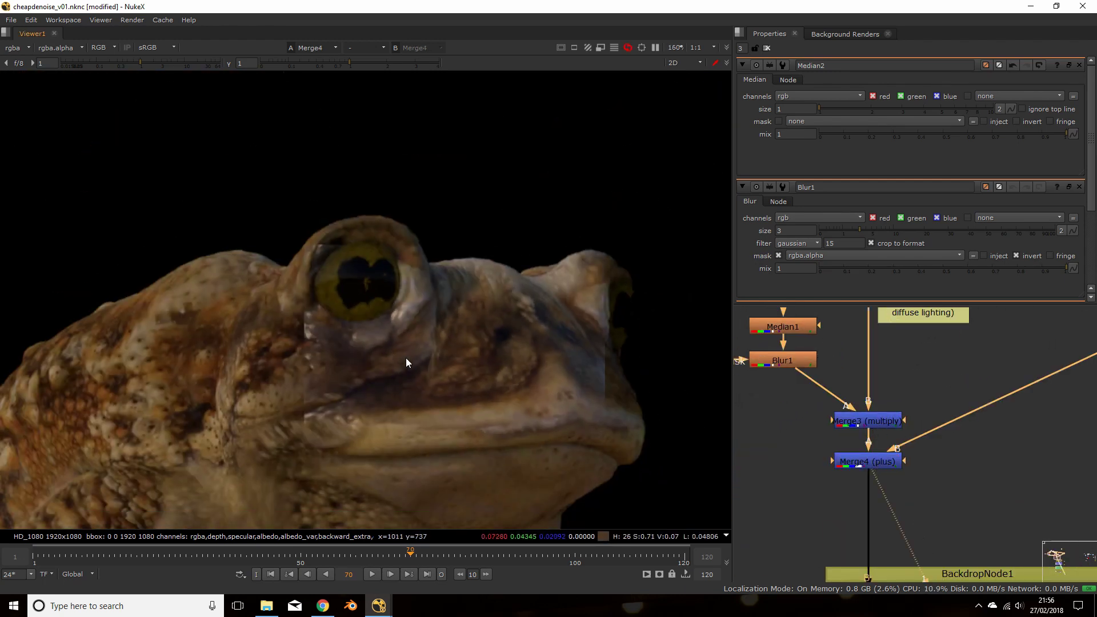
pyautogui.scroll(-3, 482, 314)
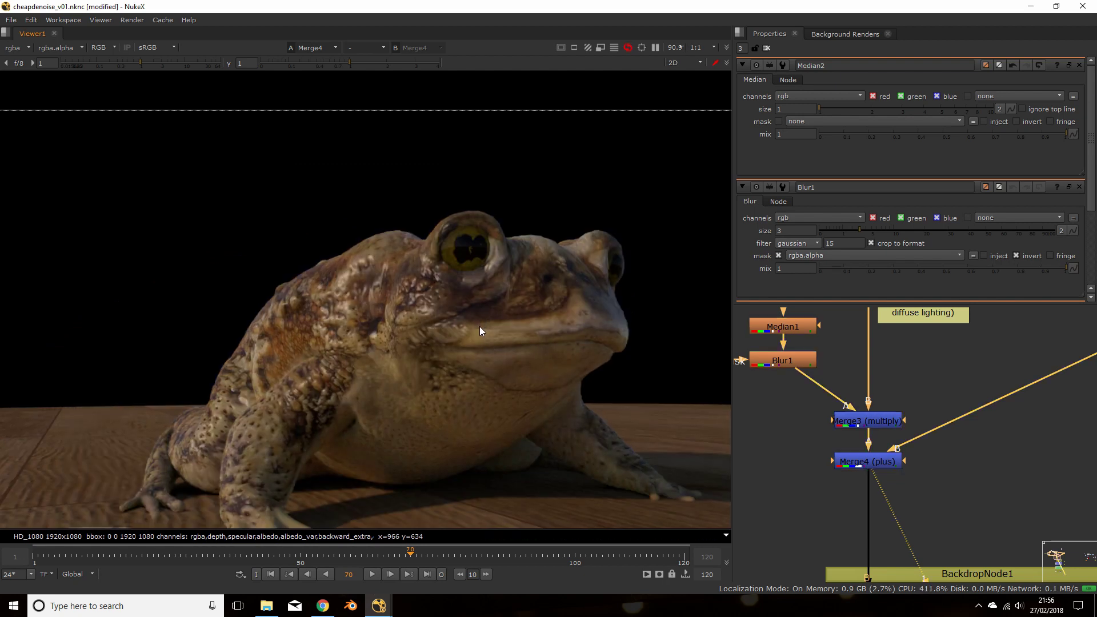
# Trace the Copy1 input back to the Read node and check the alpha channel copied in at Copy1.
pyautogui.moveTo(819, 490); pyautogui.dragTo(814, 378, button='middle')
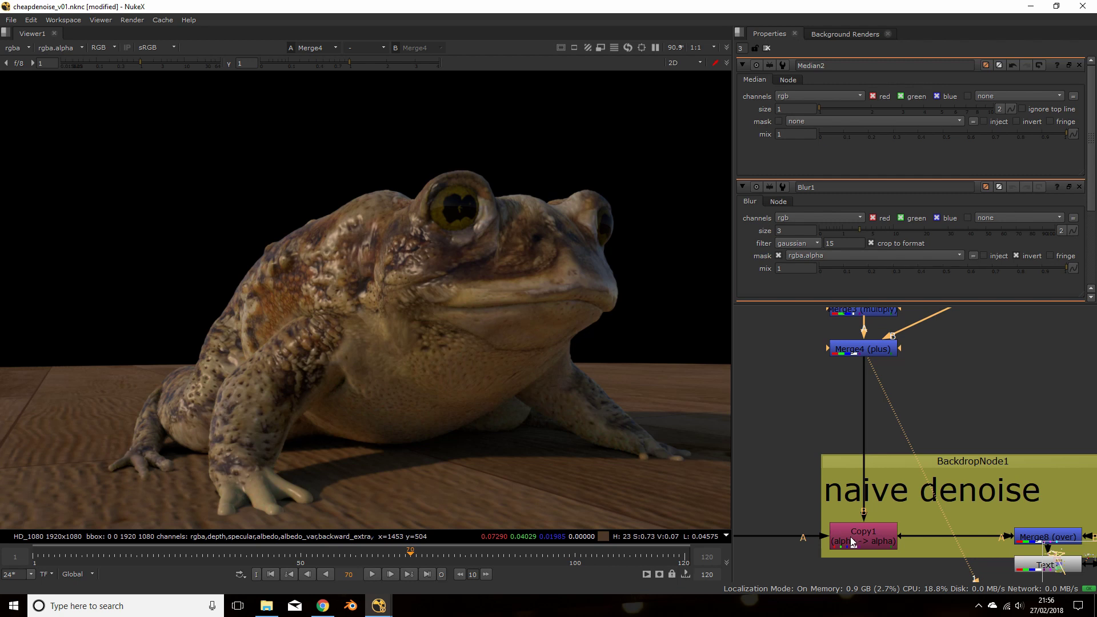
pyautogui.moveTo(798, 449); pyautogui.dragTo(836, 474, button='middle')
pyautogui.scroll(-2, 824, 444)
pyautogui.moveTo(842, 417); pyautogui.dragTo(864, 471, button='middle')
pyautogui.scroll(-2, 865, 472)
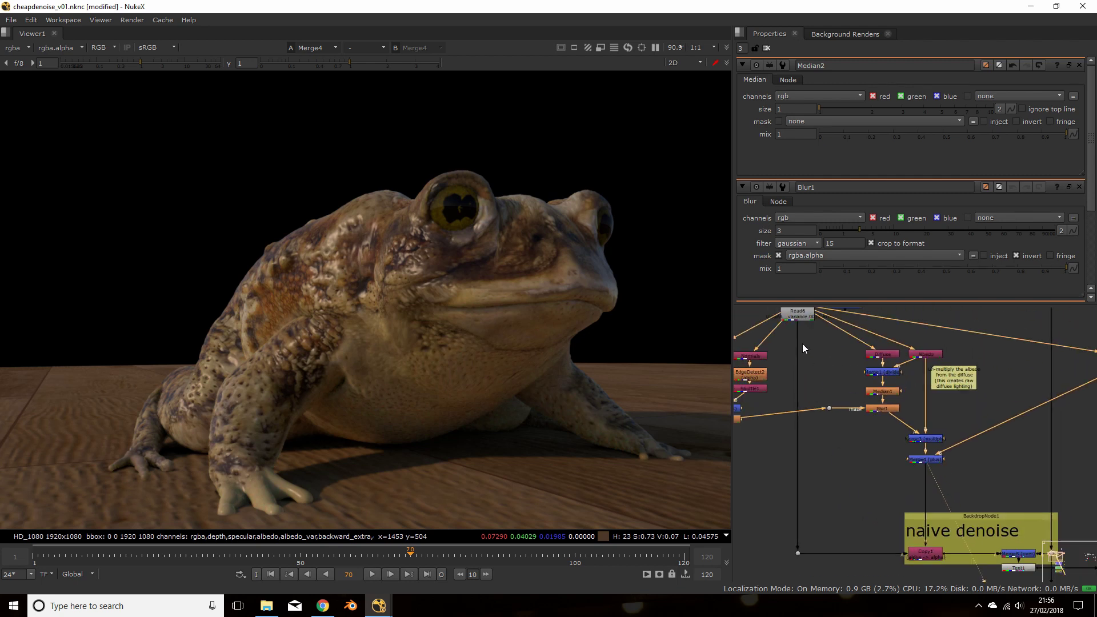
pyautogui.moveTo(926, 554); pyautogui.dragTo(884, 469, button='middle')
pyautogui.scroll(3, 884, 469)
pyautogui.click(885, 469)
pyautogui.press('1')
pyautogui.press('a')
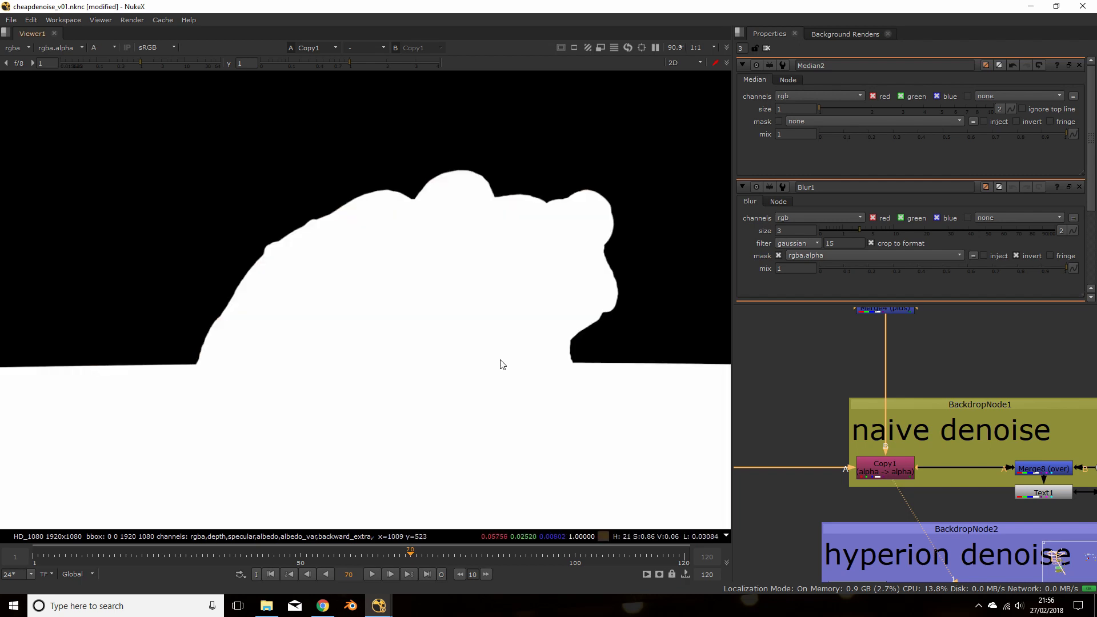
pyautogui.press('a')
# Check the alpha channel of Merge4 and return the viewer to full colour.
pyautogui.moveTo(875, 354); pyautogui.dragTo(860, 417, button='middle')
pyautogui.click(866, 371)
pyautogui.press('1')
pyautogui.press('a')
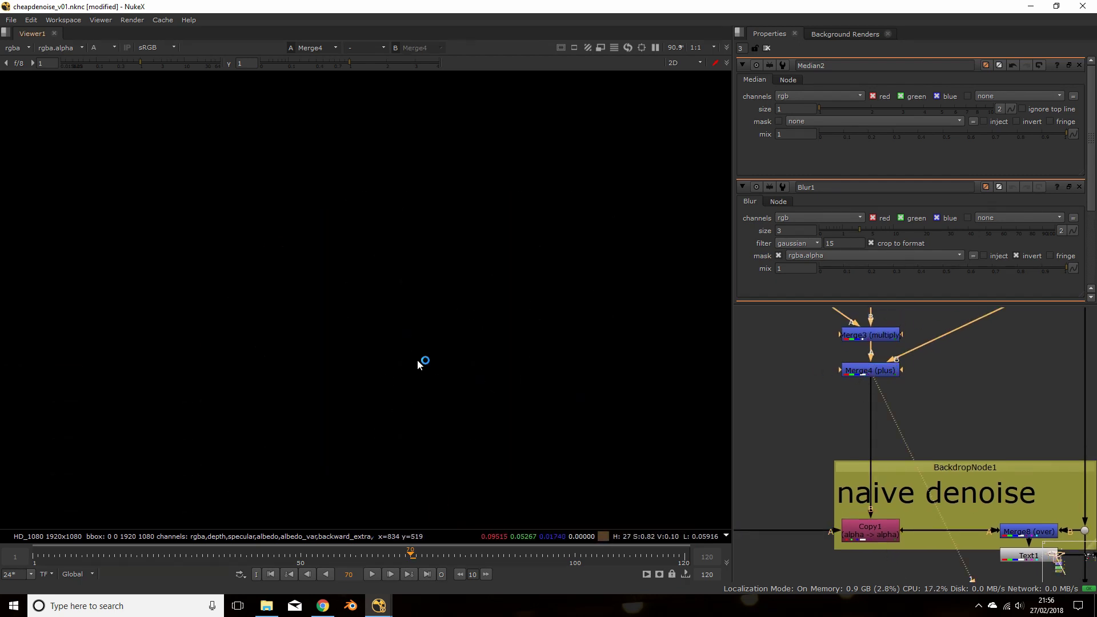
pyautogui.press('a')
# View the naive denoise composited over the background at Merge8, followed by its labelled Text1 output.
pyautogui.moveTo(966, 456); pyautogui.dragTo(824, 354, button='middle')
pyautogui.click(893, 429)
pyautogui.press('1')
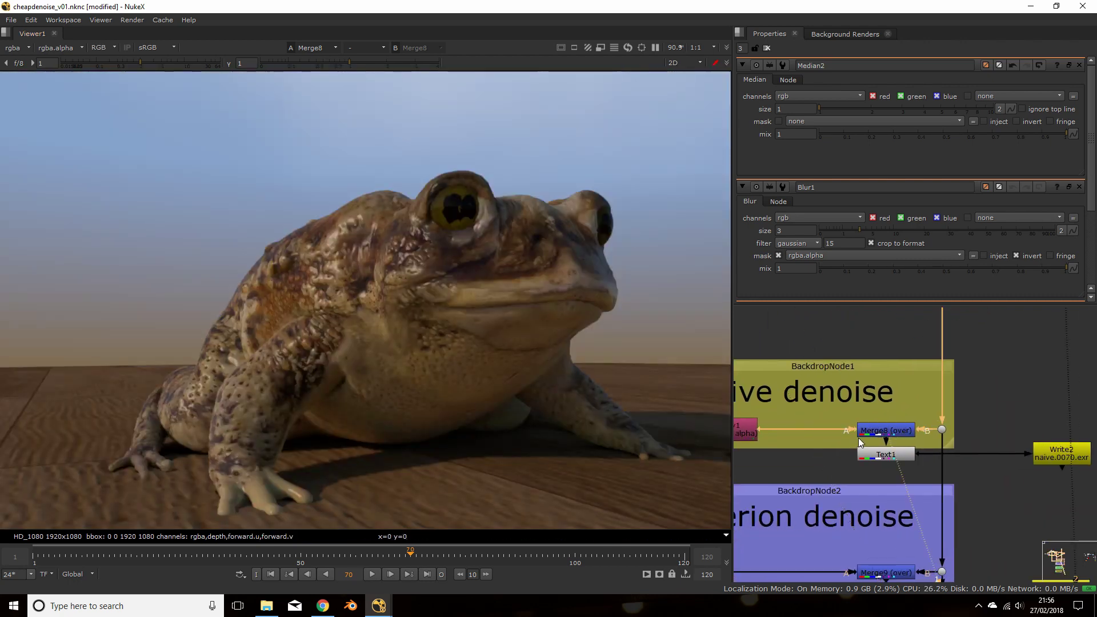
pyautogui.moveTo(842, 448); pyautogui.dragTo(863, 371, button='middle')
pyautogui.scroll(-2, 895, 401)
pyautogui.click(926, 363)
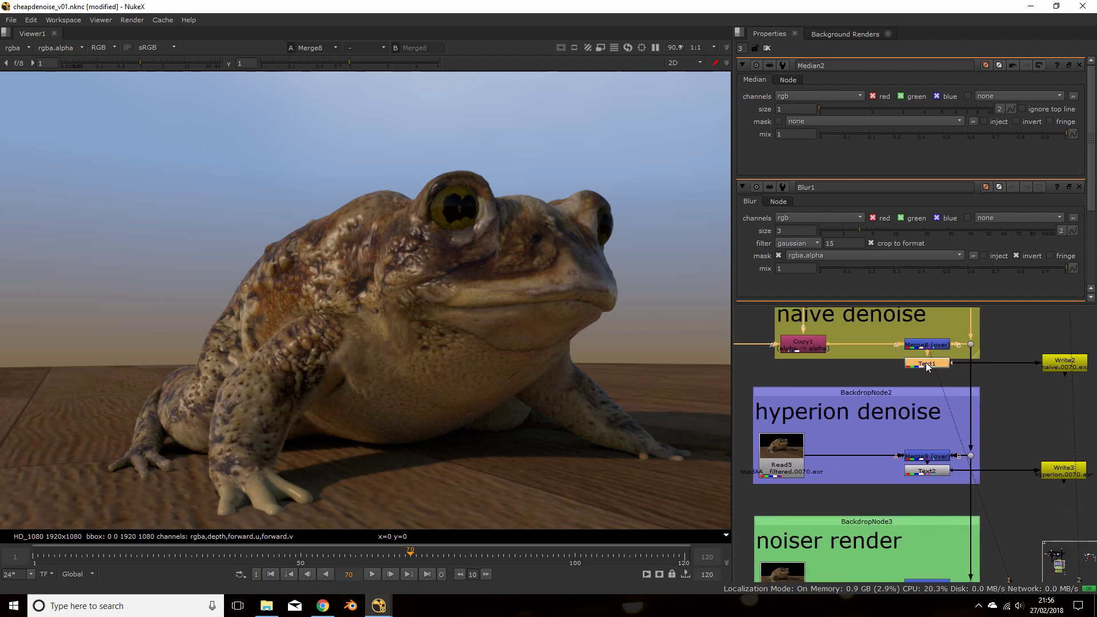
pyautogui.press('1')
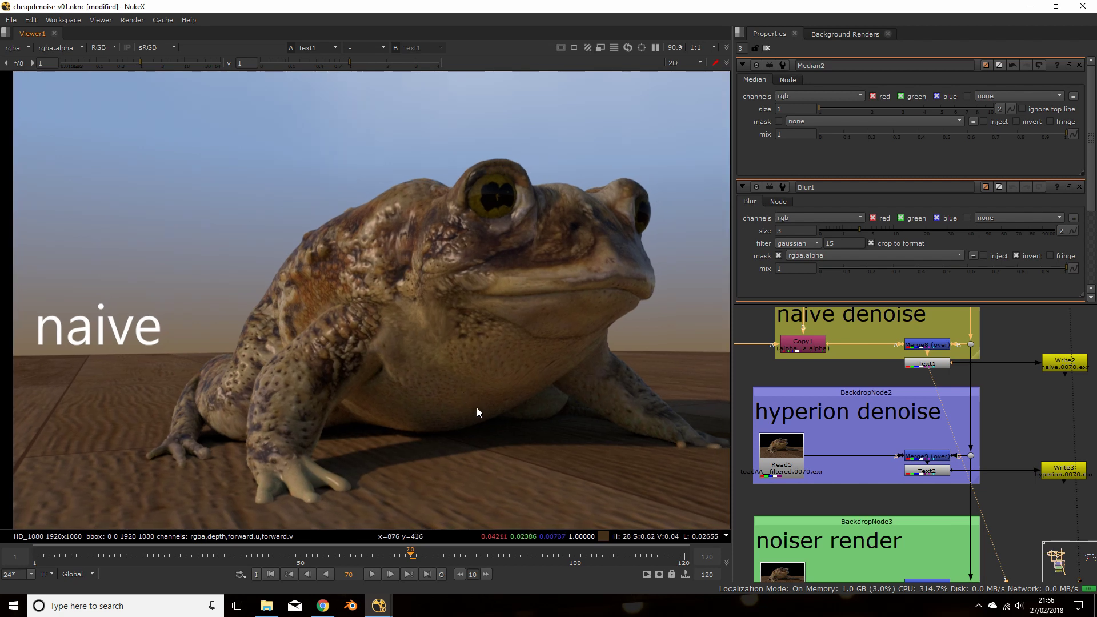
# Alternate the viewer between the naive Text1 and hyperion Text2 outputs to compare the full toad.
pyautogui.press('2')
pyautogui.press('1')
pyautogui.press('2')
pyautogui.press('1')
pyautogui.press('2')
pyautogui.press('1')
pyautogui.press('2')
pyautogui.press('1')
pyautogui.press('2')
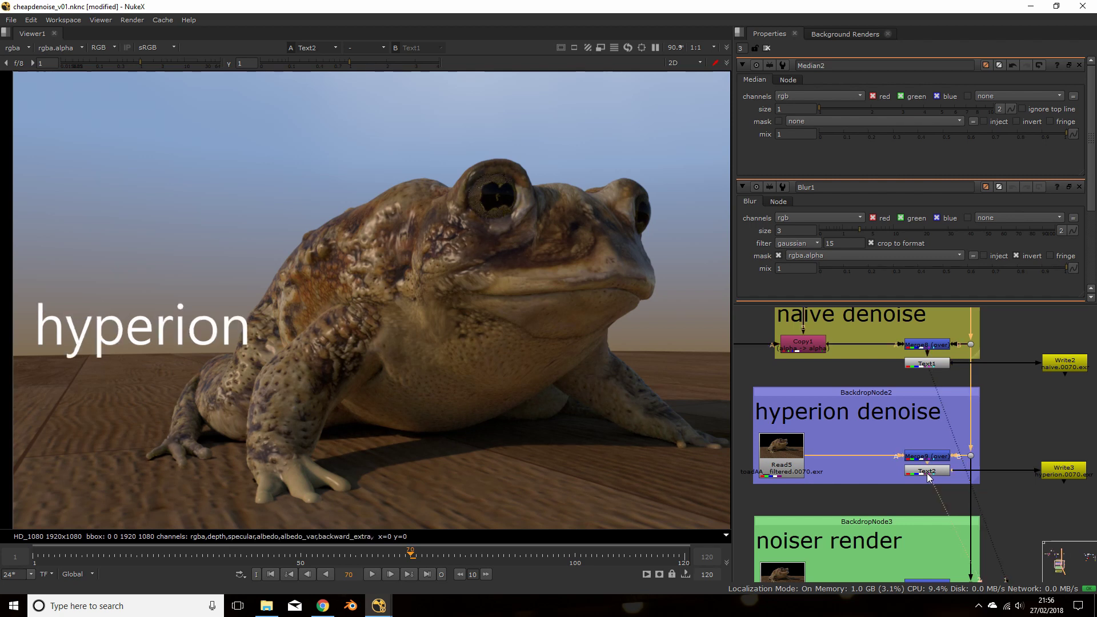
pyautogui.press('1')
pyautogui.press('2')
# Compare the naive and hyperion denoises up close on the toad's front leg and belly.
pyautogui.scroll(3, 485, 425)
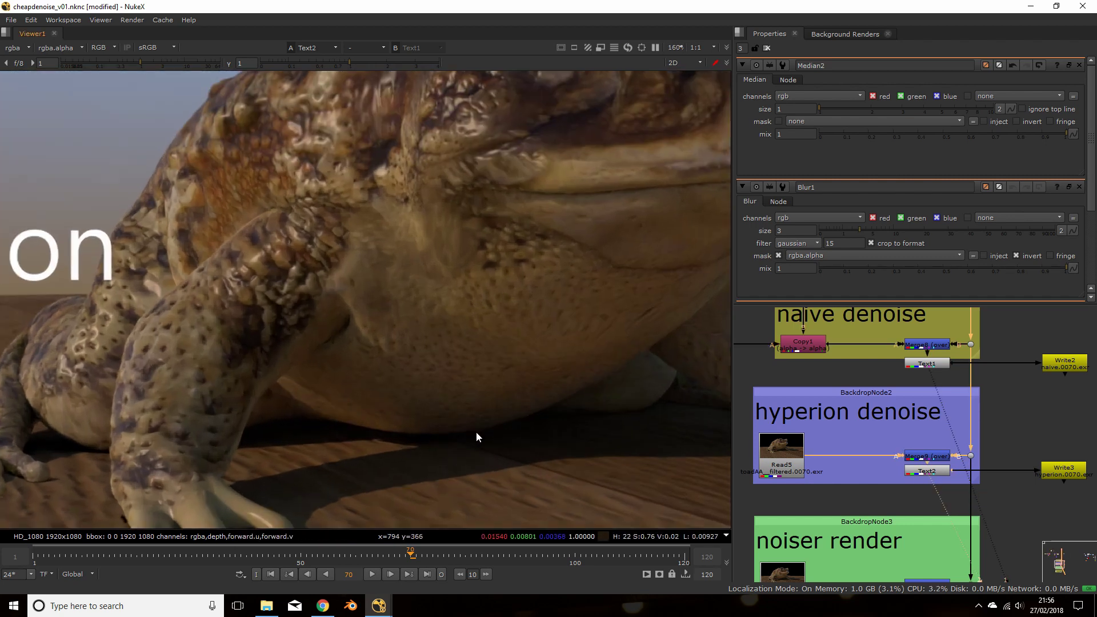
pyautogui.press('1')
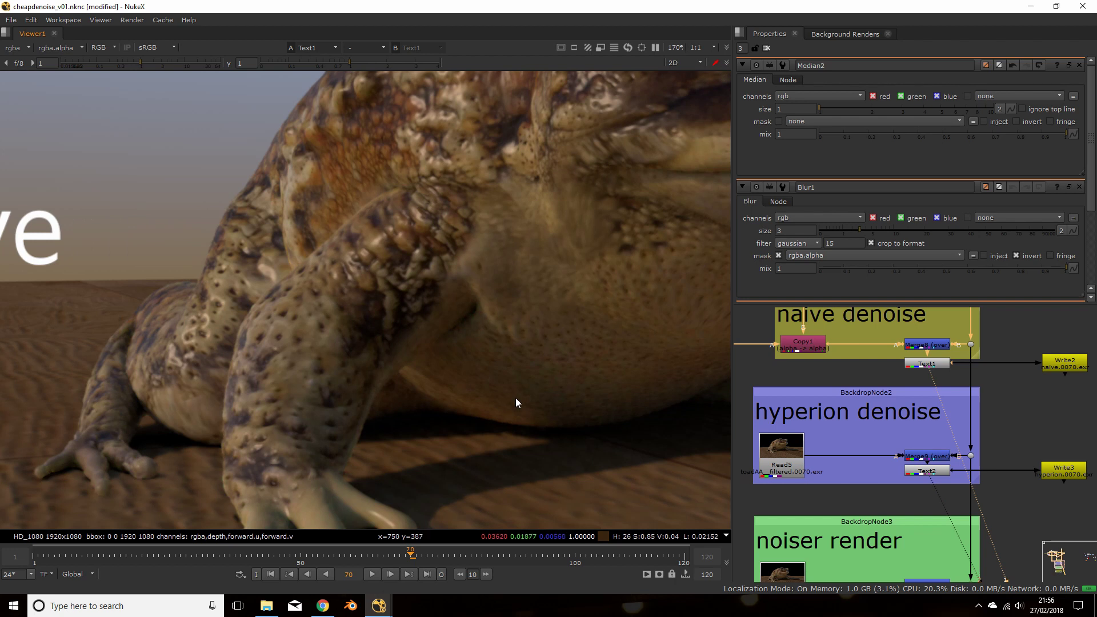
pyautogui.press('2')
pyautogui.press('1')
pyautogui.press('2')
pyautogui.press('1')
pyautogui.press('2')
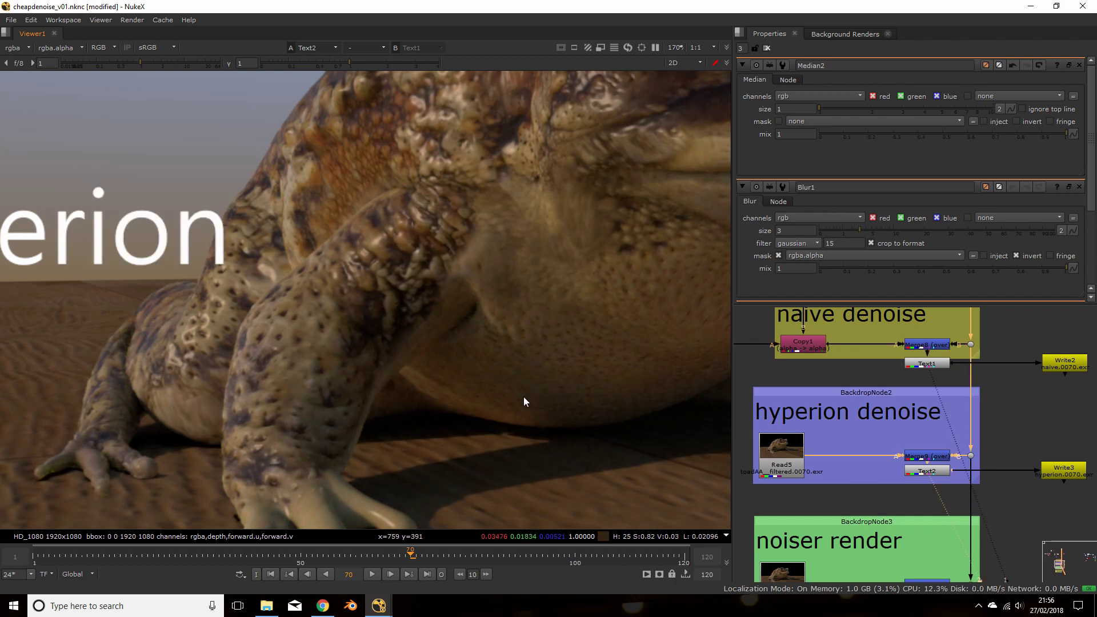
# Compare the naive and hyperion denoises up close on the toad's eye and head.
pyautogui.scroll(-3, 539, 379)
pyautogui.moveTo(570, 292); pyautogui.dragTo(426, 420, button='middle')
pyautogui.scroll(2, 537, 297)
pyautogui.press('1')
pyautogui.press('2')
pyautogui.press('1')
pyautogui.press('2')
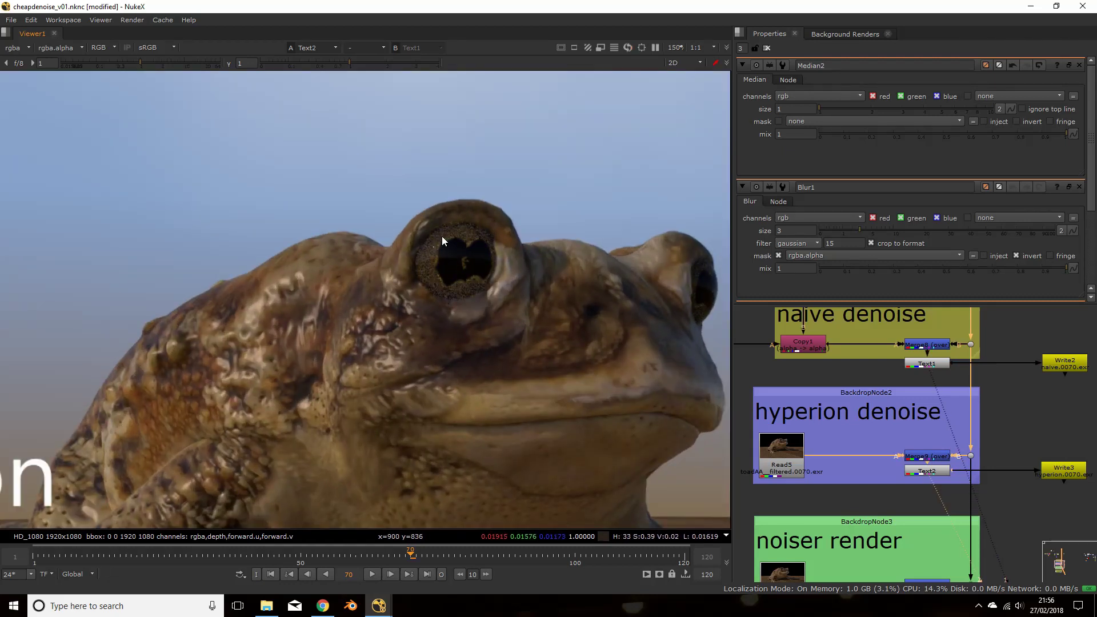
pyautogui.press('1')
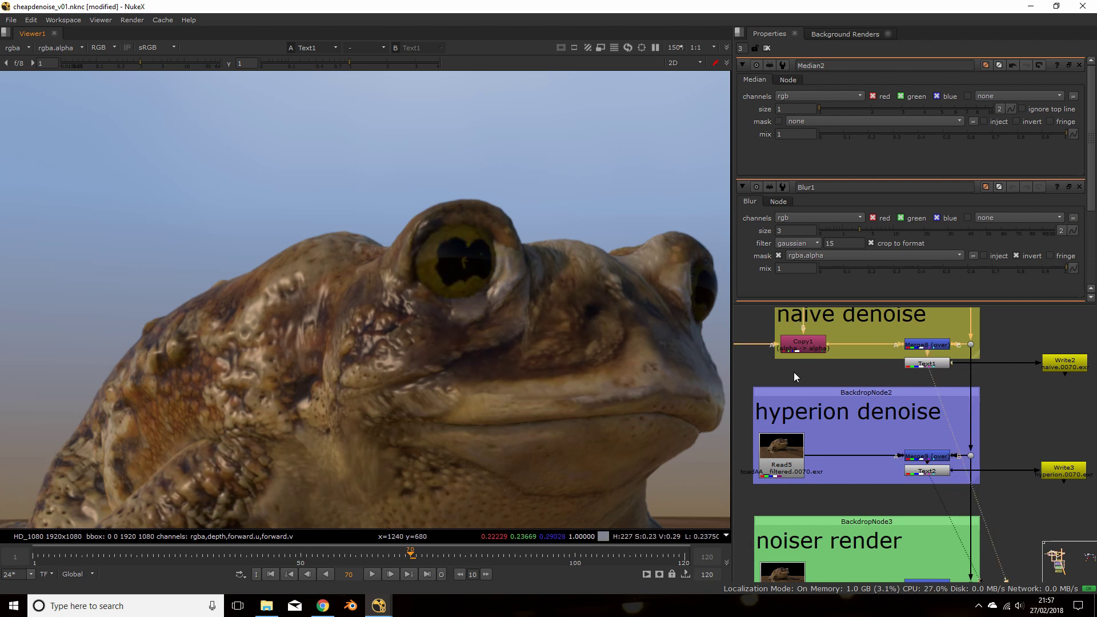
# Compare the naive Text1 and hyperion Text2 outputs up close on the toad's front foot and its ground shadow.
pyautogui.scroll(-3, 561, 351)
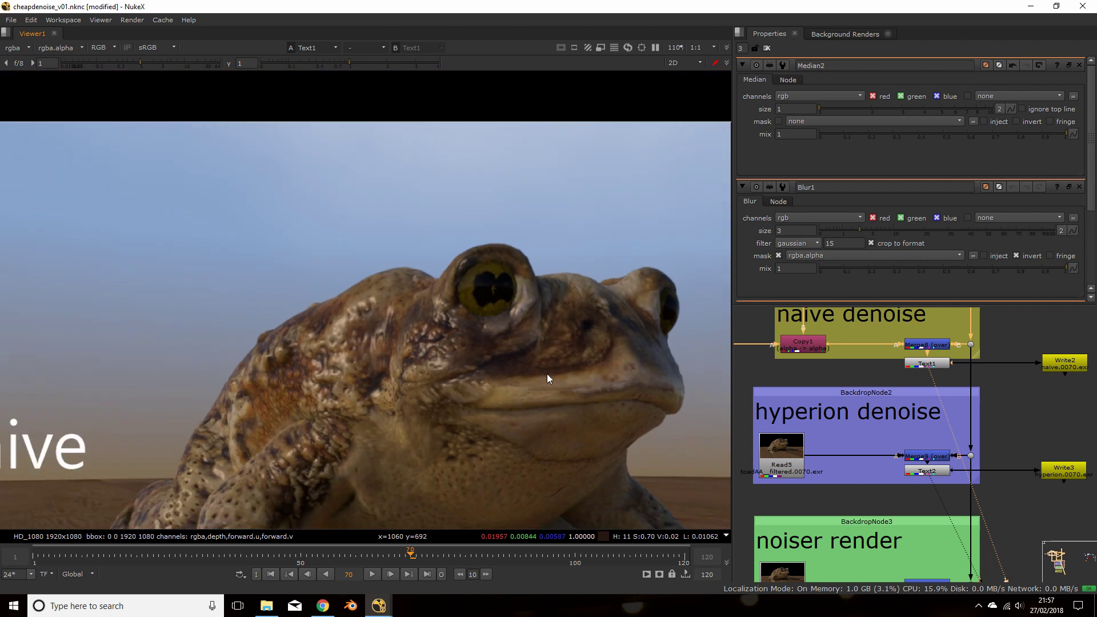
pyautogui.moveTo(530, 336); pyautogui.dragTo(634, 289, button='middle')
pyautogui.scroll(2, 383, 424)
pyautogui.moveTo(465, 430); pyautogui.dragTo(420, 368, button='middle')
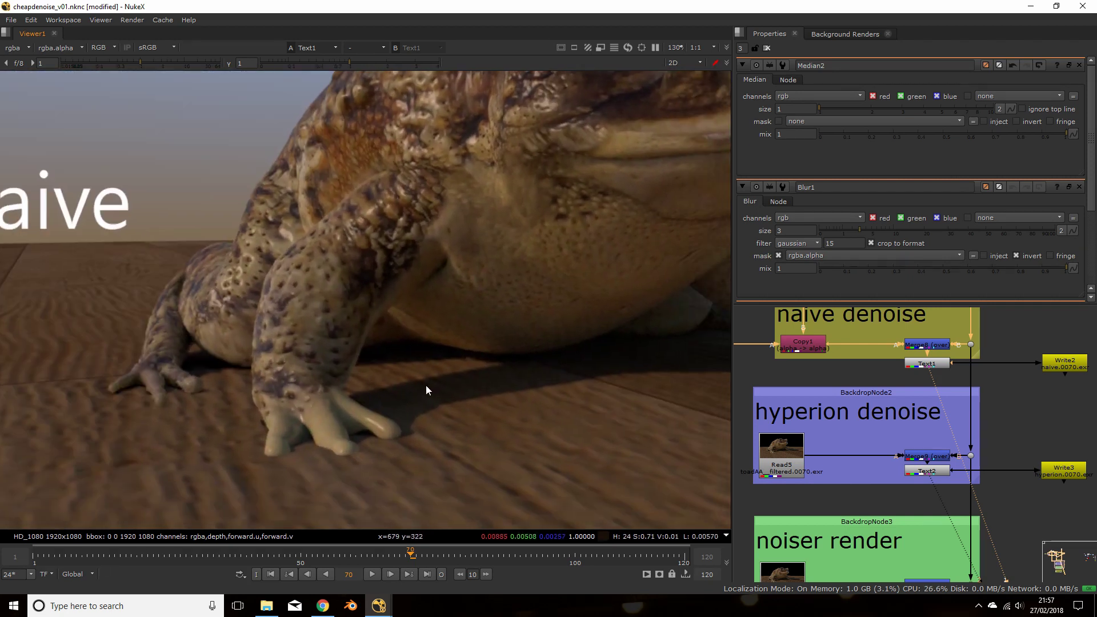
pyautogui.scroll(4, 457, 380)
pyautogui.press('2')
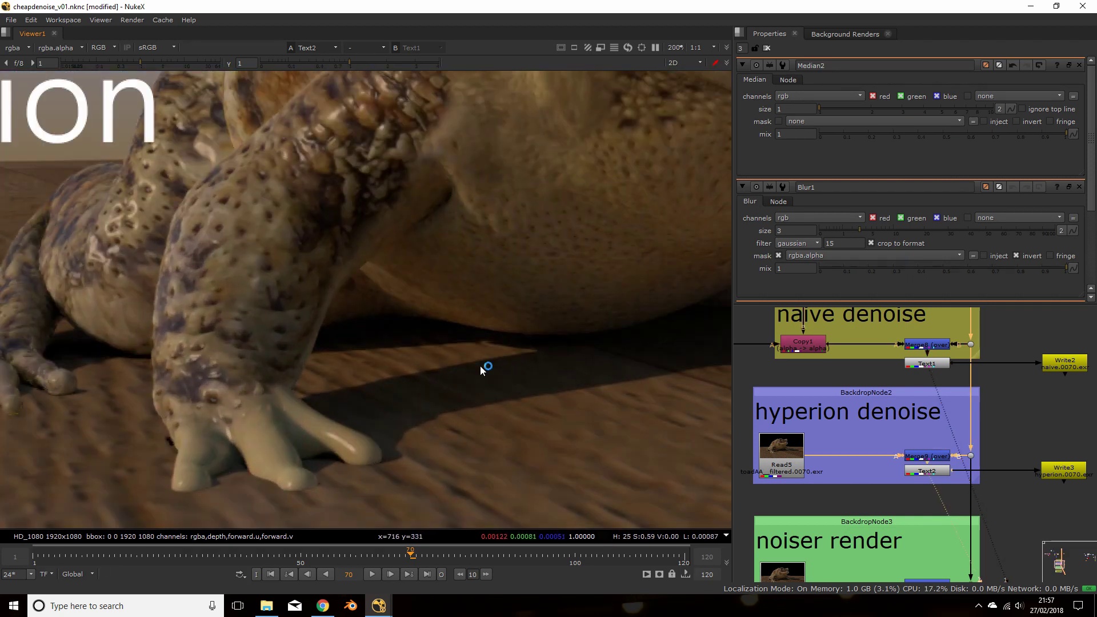
pyautogui.press('1')
pyautogui.press('2')
pyautogui.press('1')
pyautogui.press('2')
pyautogui.scroll(-2, 543, 447)
# Load the naive Text1 output and the Text4 output of the clean no denoise branch into the viewer for comparison.
pyautogui.moveTo(851, 470); pyautogui.dragTo(823, 467, button='middle')
pyautogui.click(878, 364)
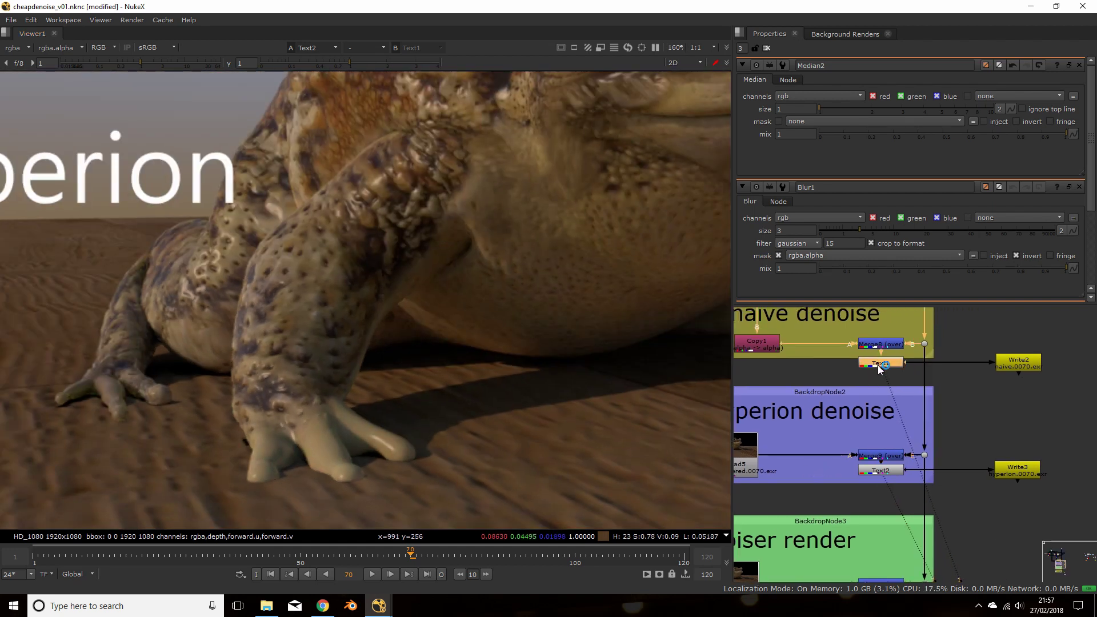
pyautogui.press('1')
pyautogui.moveTo(870, 509); pyautogui.dragTo(886, 344, button='middle')
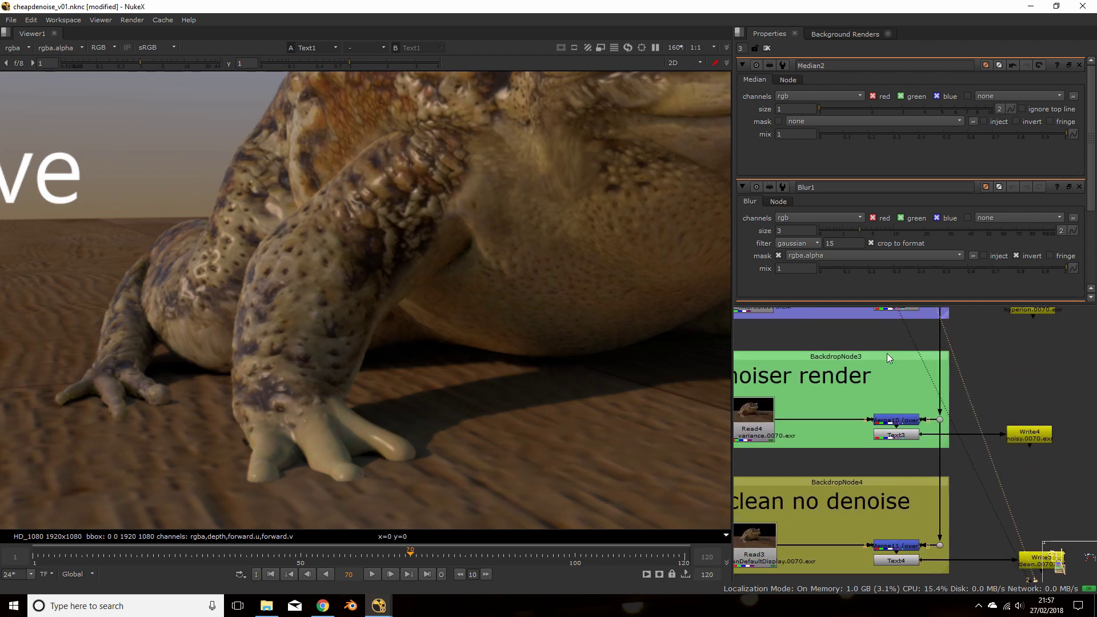
pyautogui.moveTo(882, 475); pyautogui.dragTo(903, 420, button='middle')
pyautogui.click(909, 506)
pyautogui.press('1')
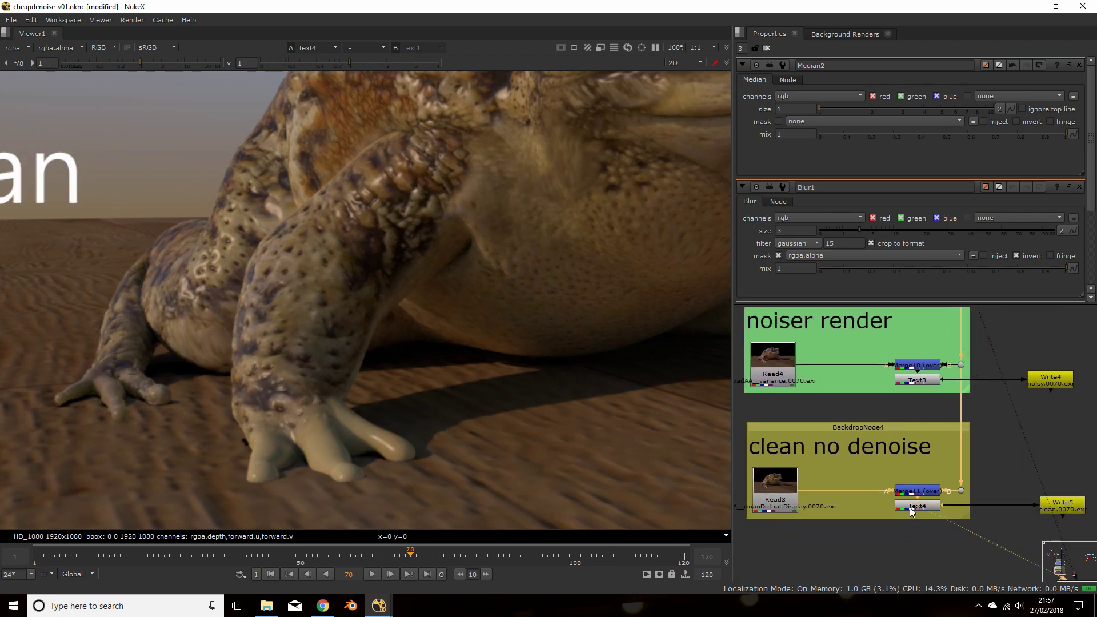
# Alternate between the naive and clean renders to compare the toad's front leg and belly.
pyautogui.moveTo(471, 362); pyautogui.dragTo(479, 388, button='middle')
pyautogui.press('1')
pyautogui.press('1')
pyautogui.press('1')
pyautogui.press('1')
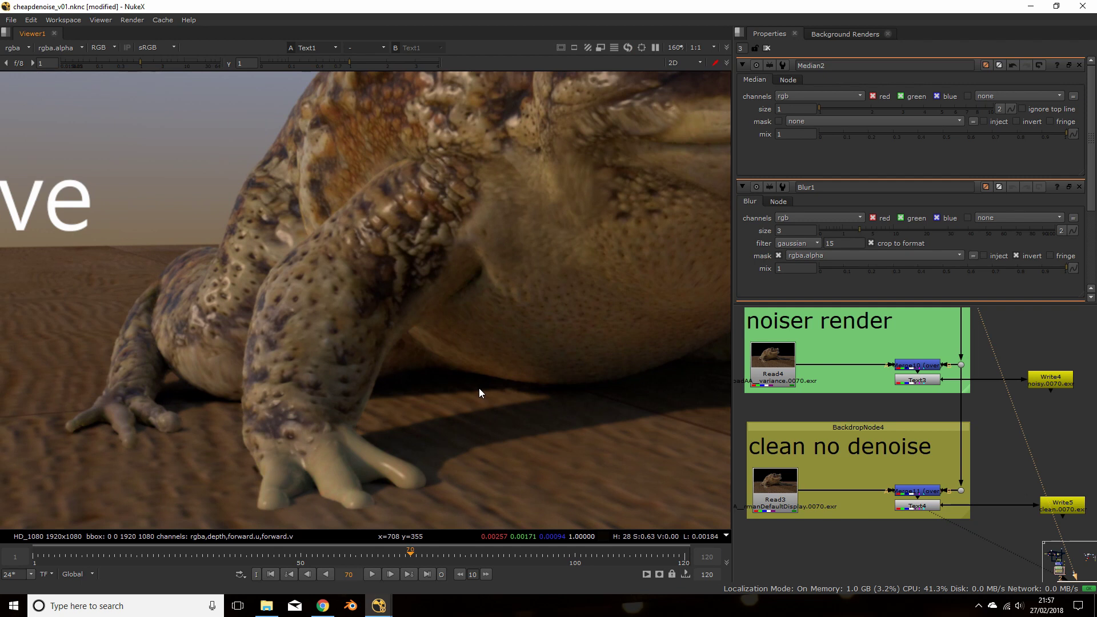
pyautogui.press('1')
pyautogui.press('1')
pyautogui.press('1')
pyautogui.press('1')
pyautogui.press('1')
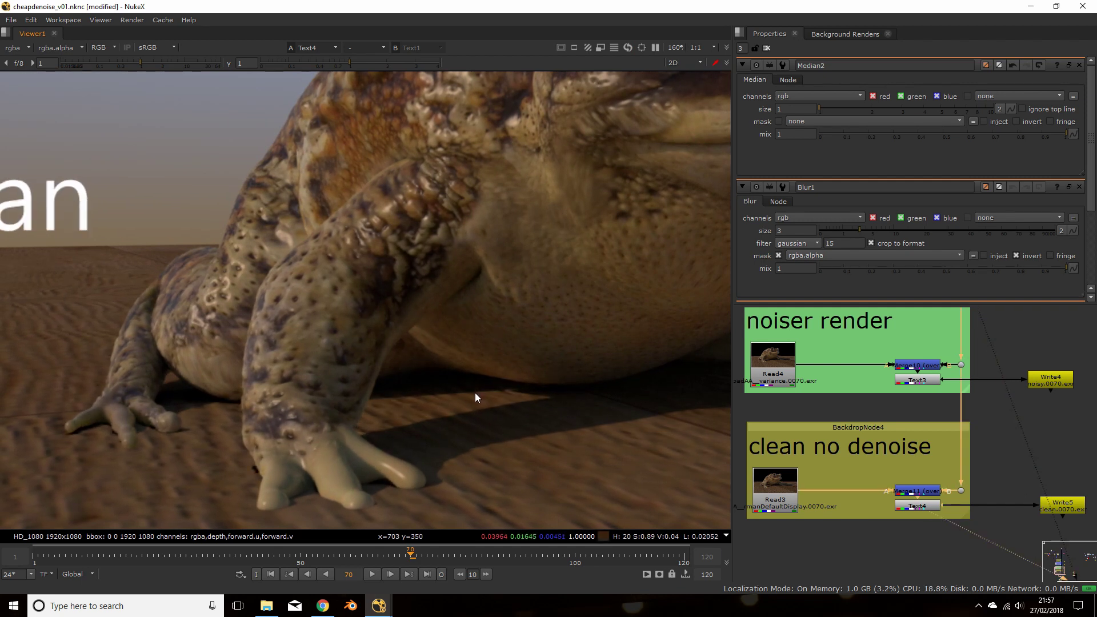
# Alternate between the naive and clean renders to compare the toad's eye and head.
pyautogui.press('2')
pyautogui.moveTo(612, 292); pyautogui.dragTo(444, 426, button='middle')
pyautogui.moveTo(560, 297); pyautogui.dragTo(488, 386, button='middle')
pyautogui.press('1')
pyautogui.press('1')
pyautogui.press('1')
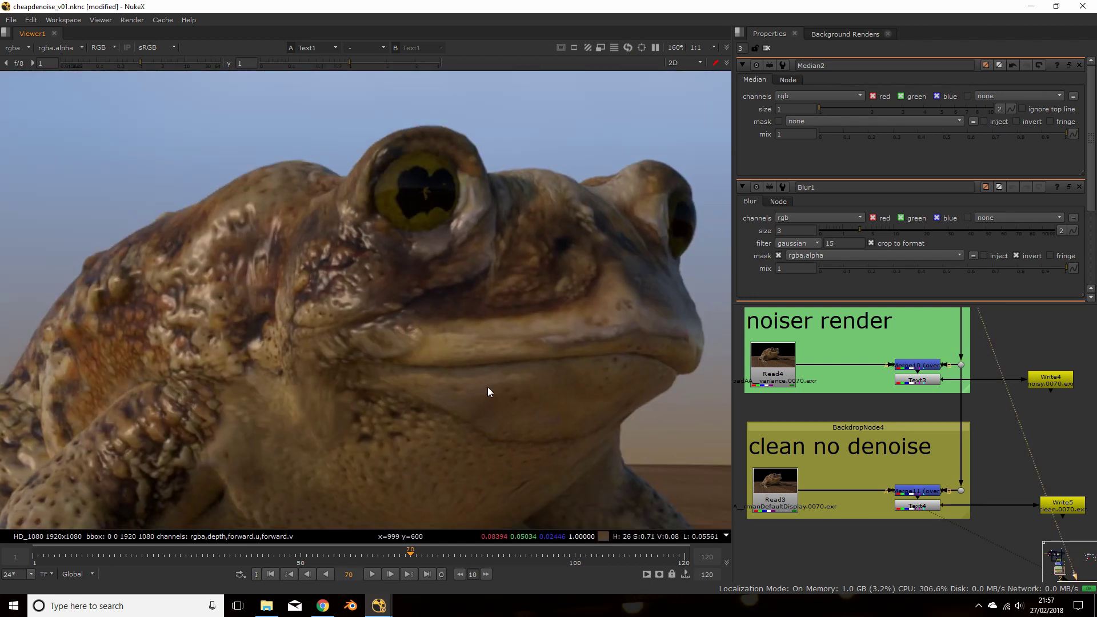
pyautogui.press('1')
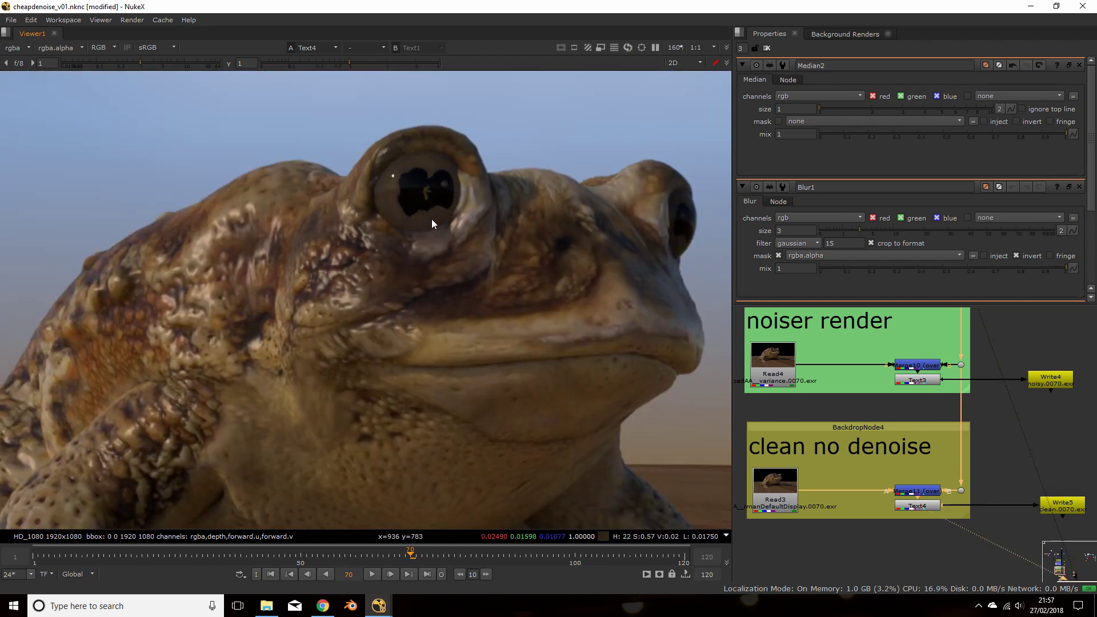
pyautogui.press('1')
pyautogui.press('1')
pyautogui.press('1')
pyautogui.press('1')
pyautogui.press('1')
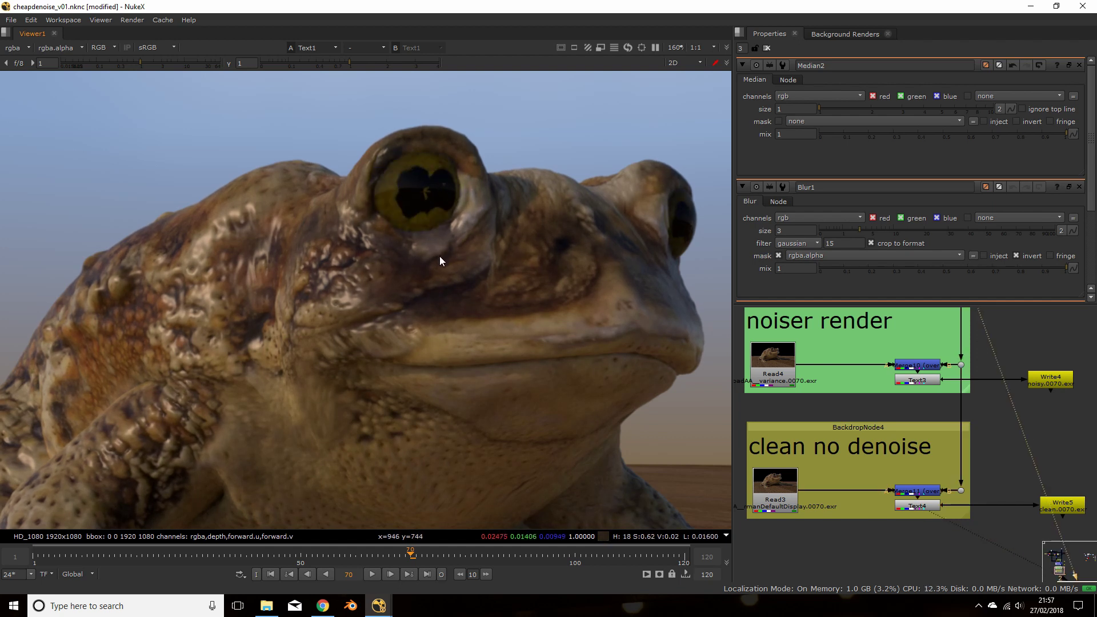
pyautogui.press('1')
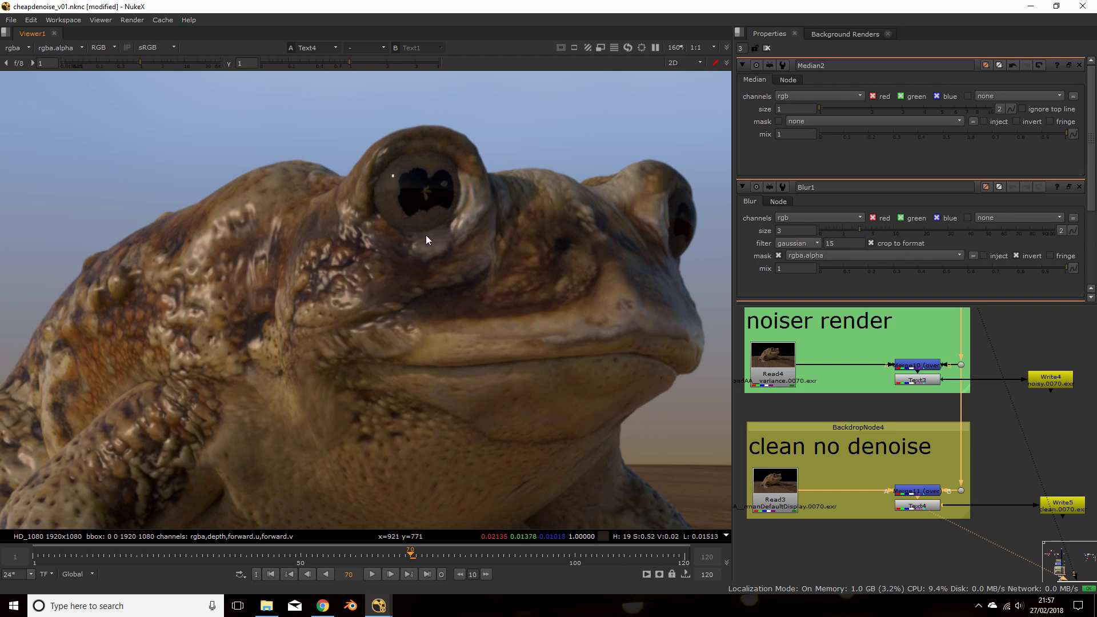
# Compare the naive and clean renders across the full toad.
pyautogui.scroll(-5, 434, 295)
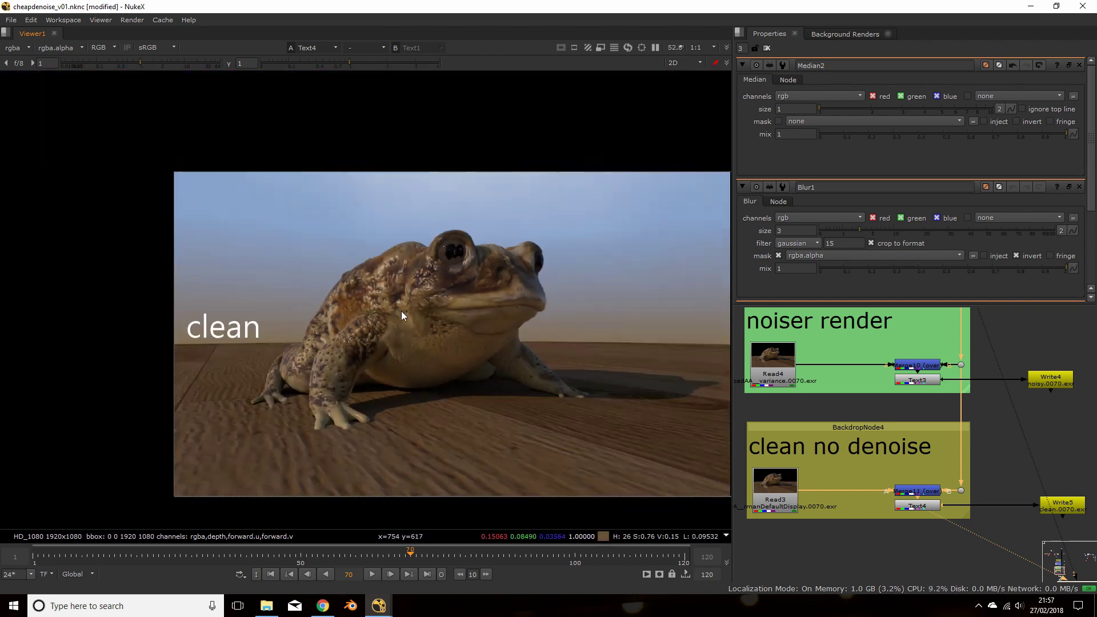
pyautogui.scroll(2, 411, 314)
pyautogui.press('1')
pyautogui.press('1')
# Return the viewer to the naive Text1 output and fit the whole frame in view.
pyautogui.moveTo(982, 445); pyautogui.dragTo(873, 421, button='middle')
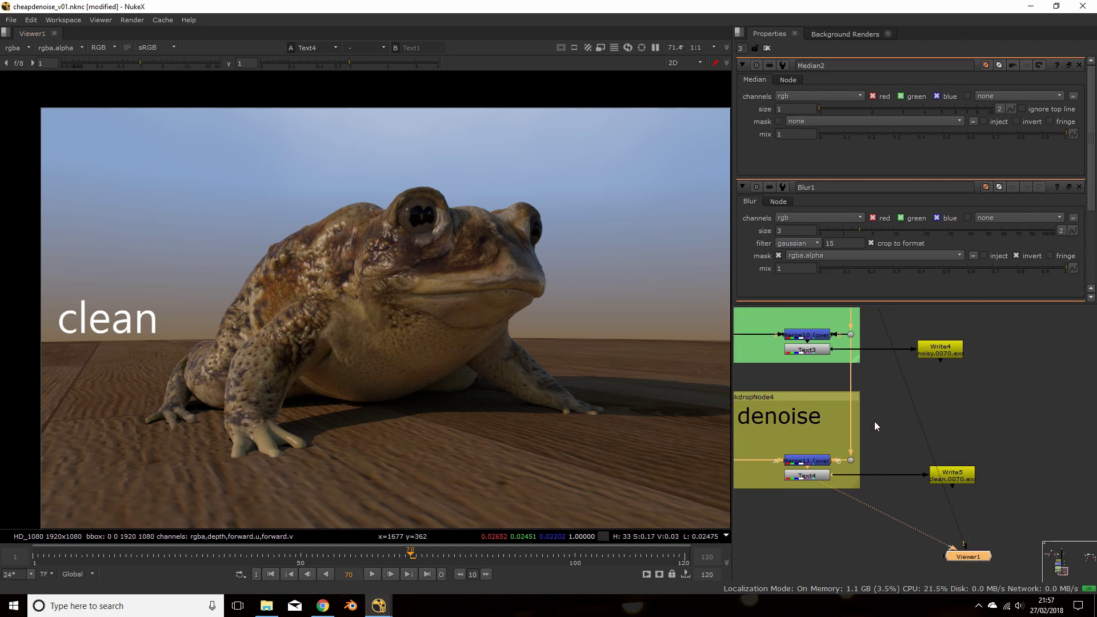
pyautogui.scroll(-4, 863, 422)
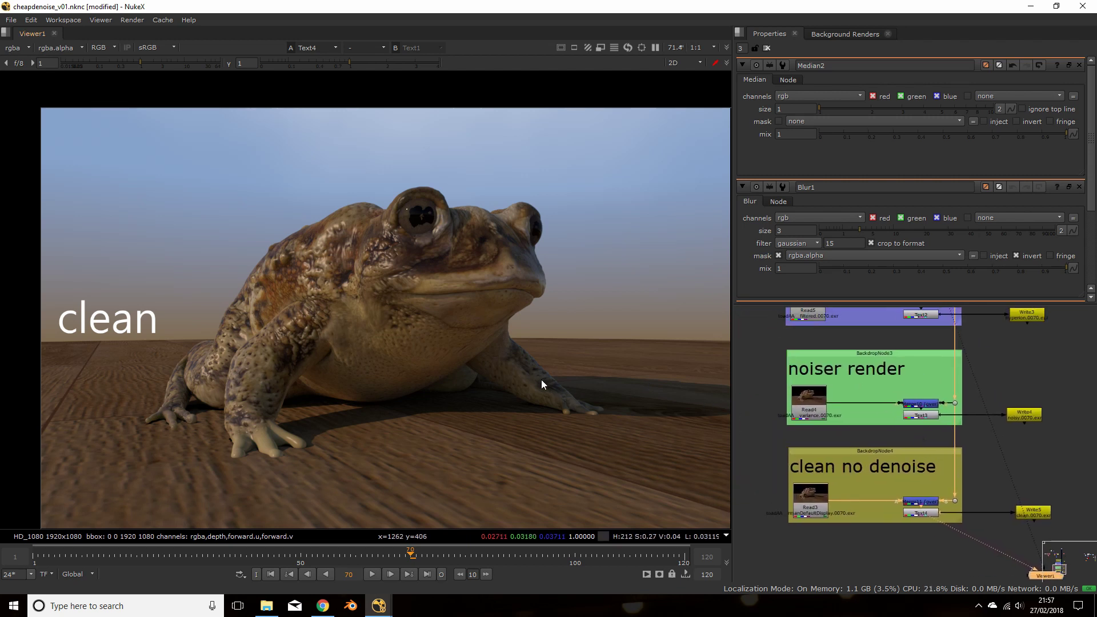
pyautogui.moveTo(919, 372); pyautogui.dragTo(908, 472, button='middle')
pyautogui.press('1')
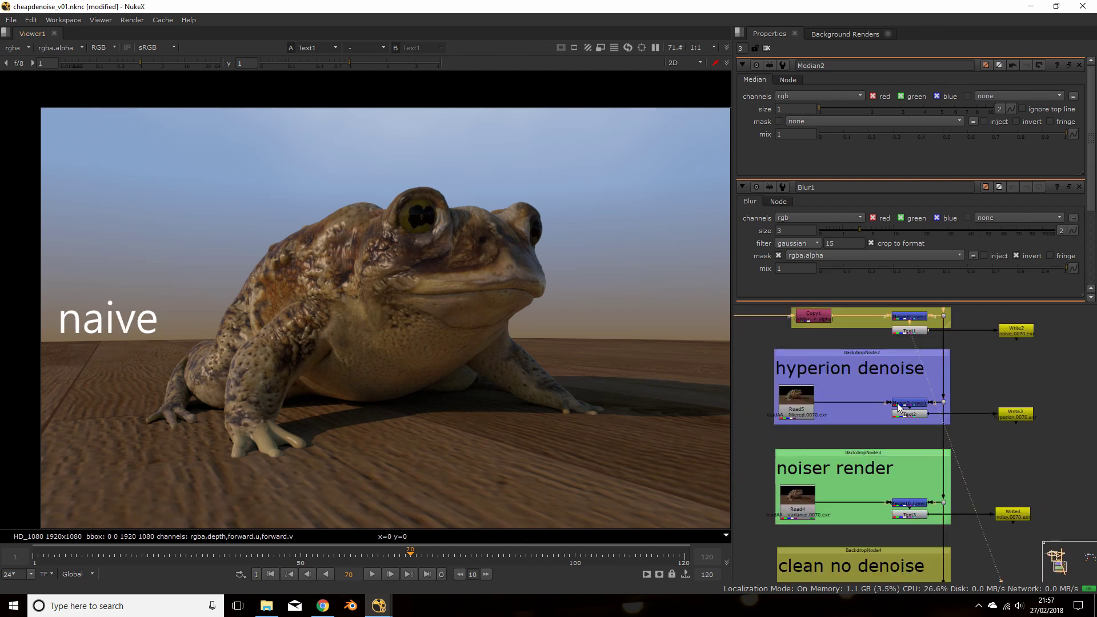
pyautogui.press('f')
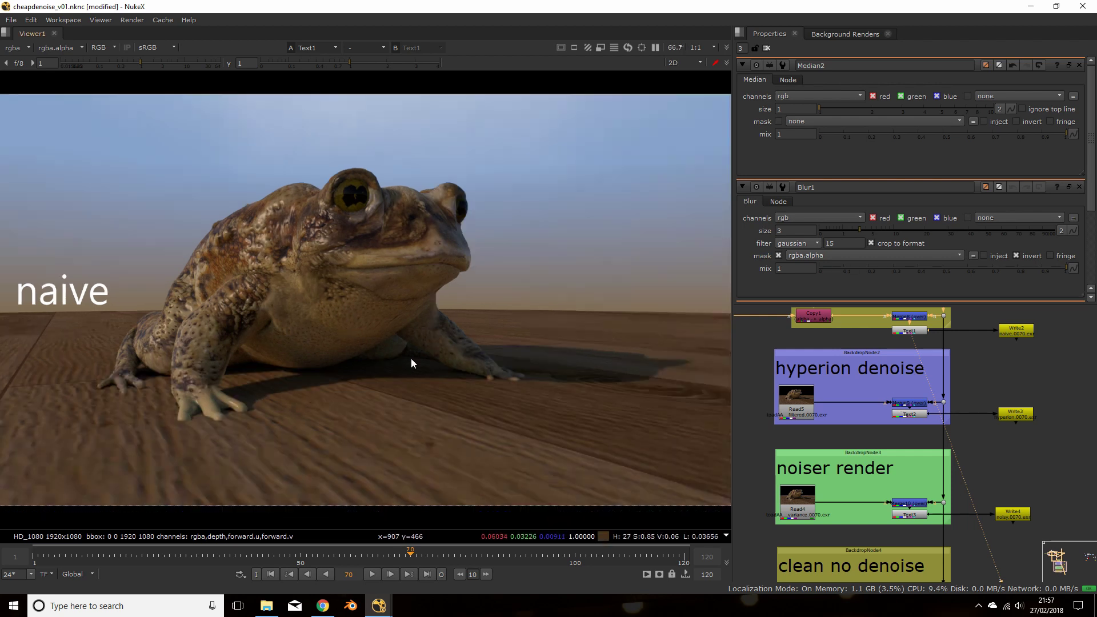